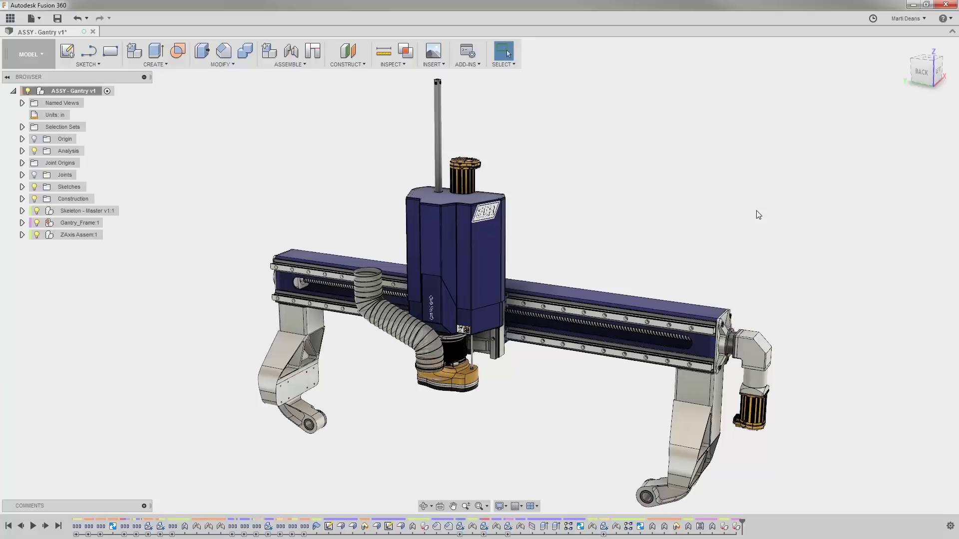
# - Activate the Upright_Base_Servo_Side component inside Gantry_Frame and isolate it from the rest of the assembly
pyautogui.click(683, 423)
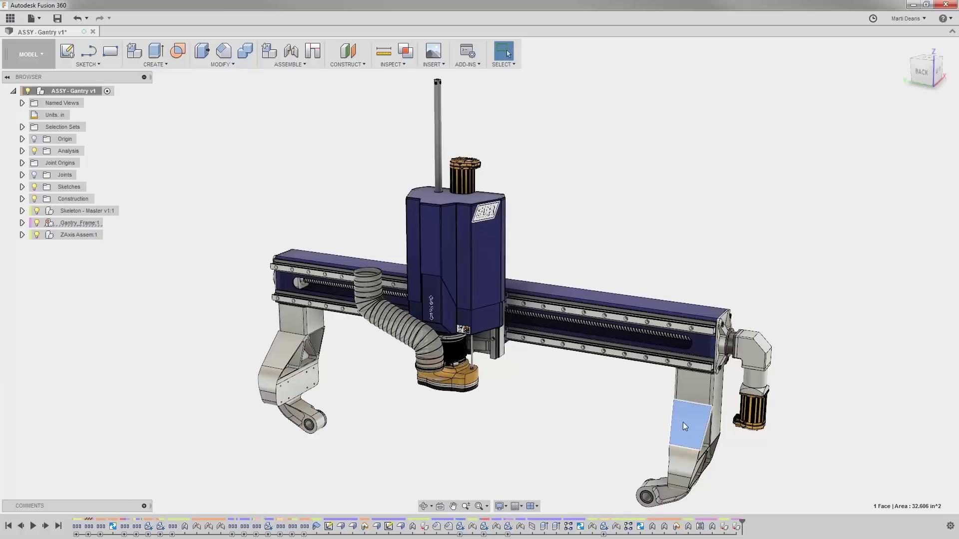
pyautogui.doubleClick(683, 423)
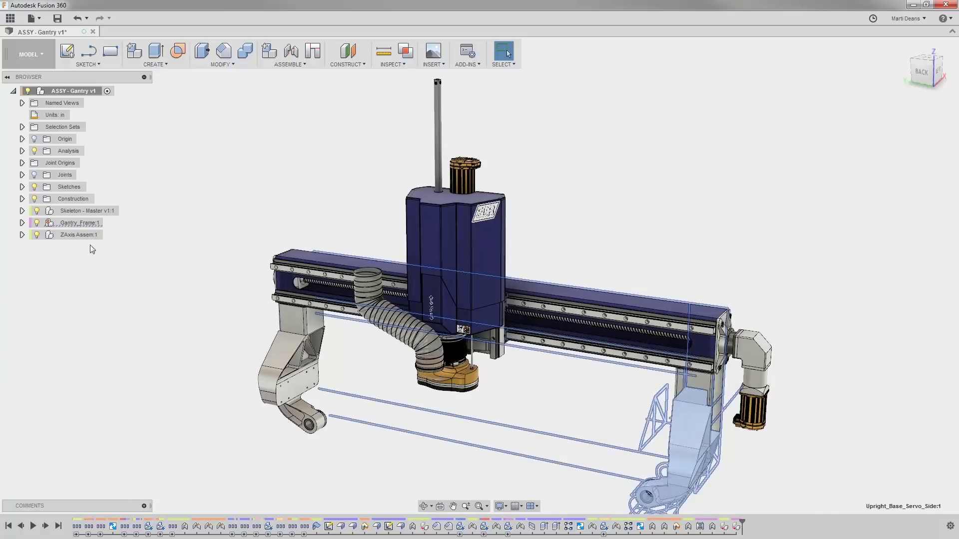
pyautogui.click(22, 223)
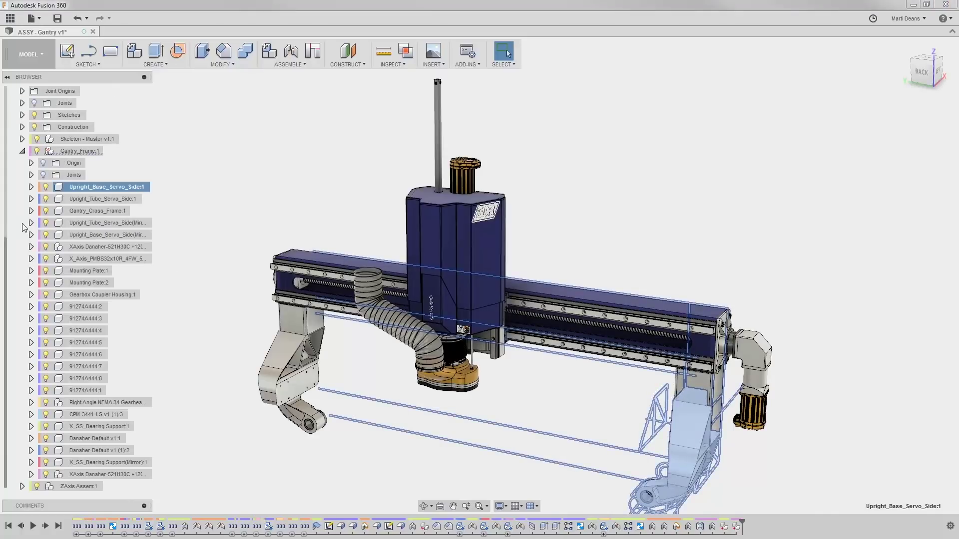
pyautogui.click(31, 188)
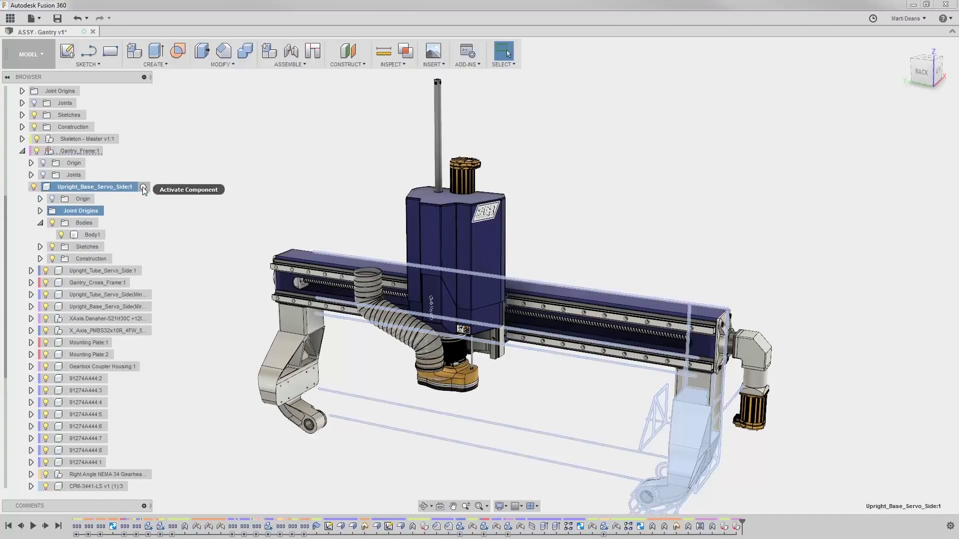
pyautogui.click(143, 187)
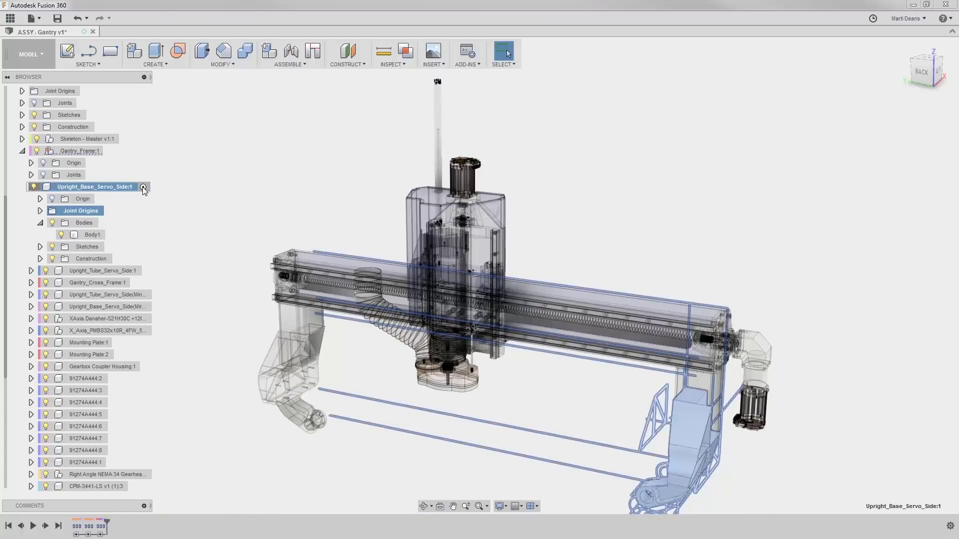
pyautogui.rightClick(121, 187)
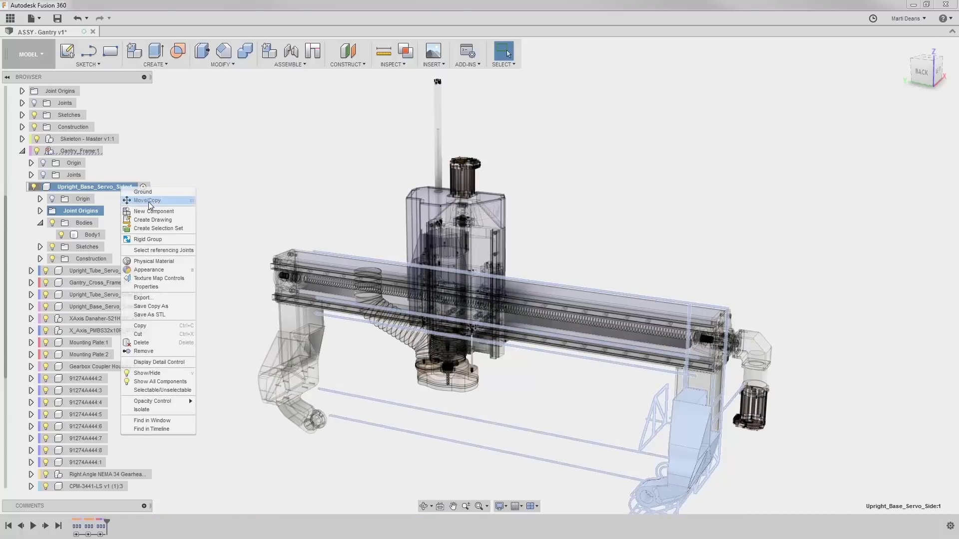
pyautogui.click(165, 410)
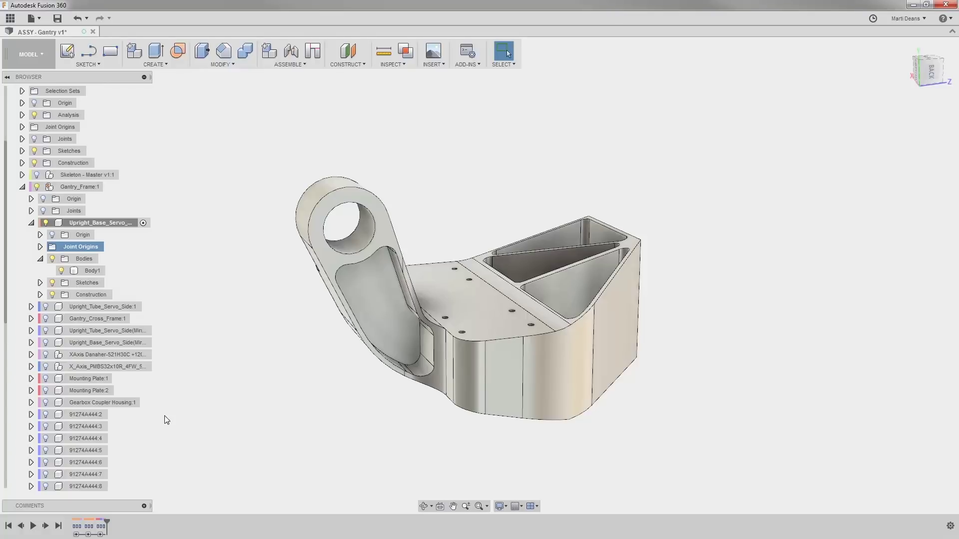
# - Start a sketch on the base's flat side face and draw a 16 by 10 in rectangle around the part
pyautogui.keyDown('shift'); pyautogui.middleClick(277, 409); pyautogui.keyUp('shift')
pyautogui.click(70, 54)
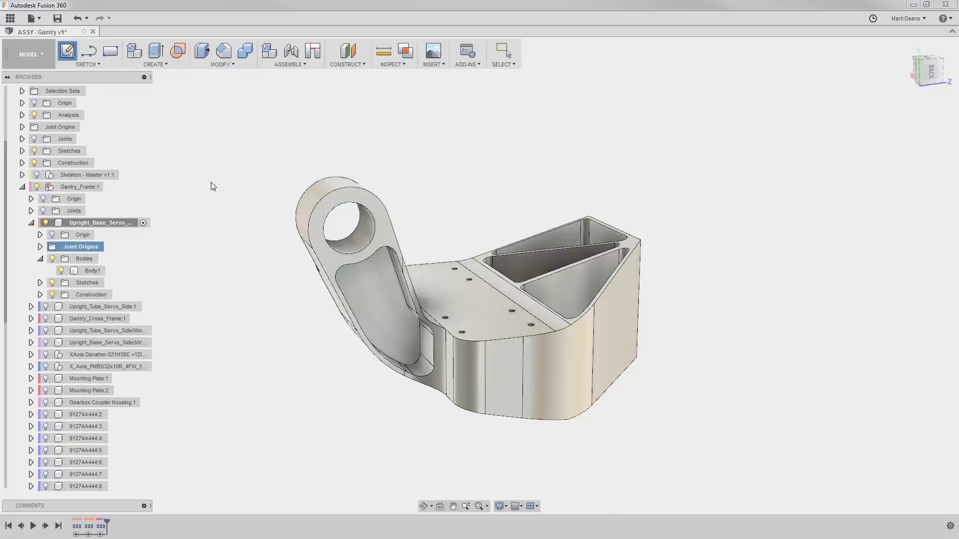
pyautogui.click(503, 392)
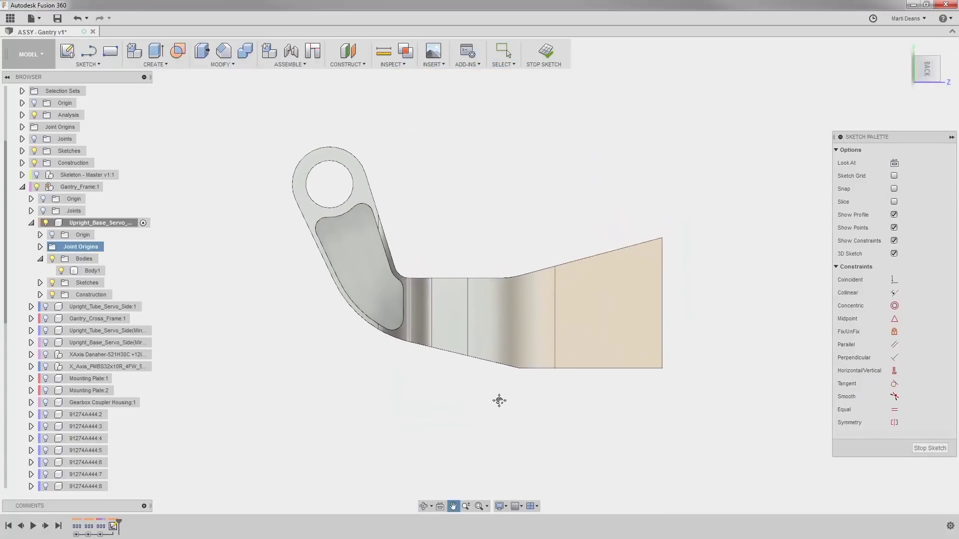
pyautogui.press('s')
pyautogui.click(522, 425)
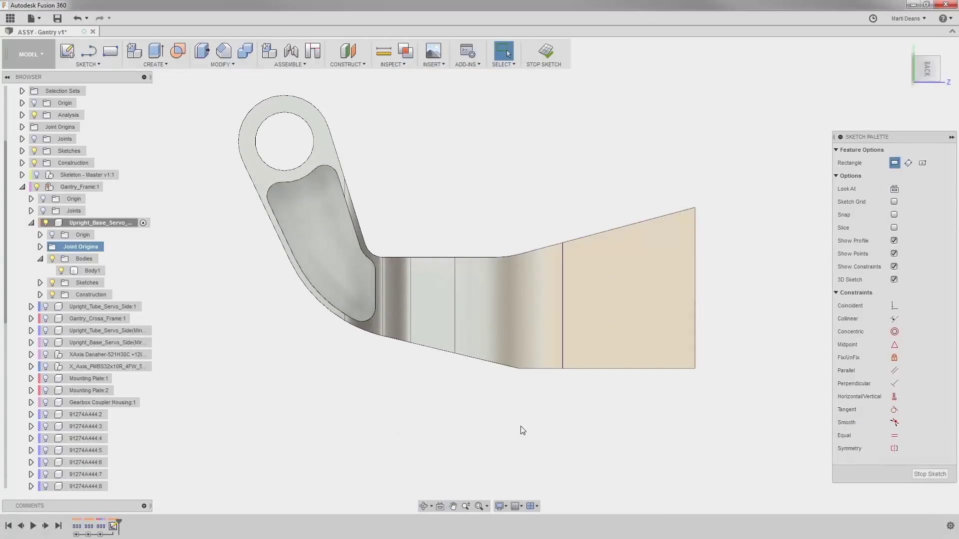
pyautogui.click(216, 83)
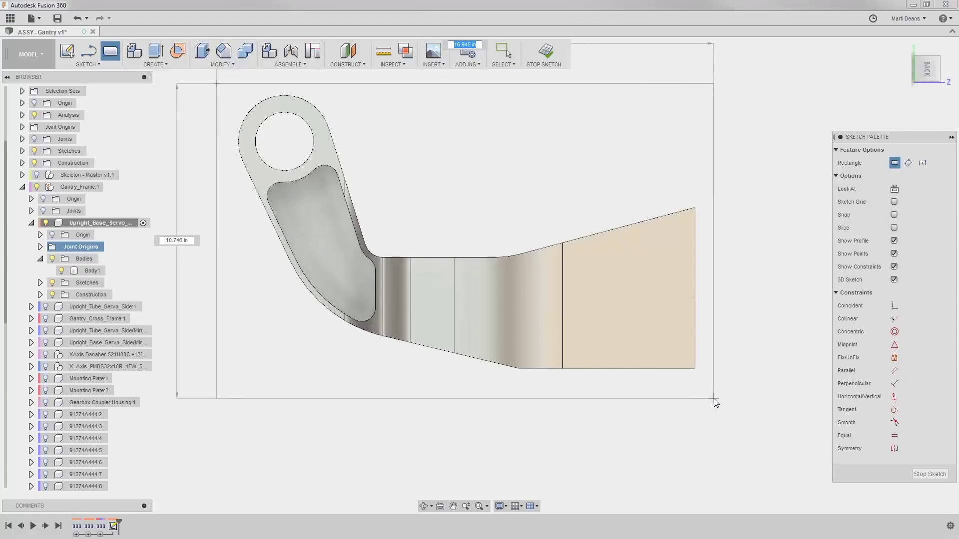
pyautogui.write('16')
pyautogui.press('Tab')
pyautogui.write('10')
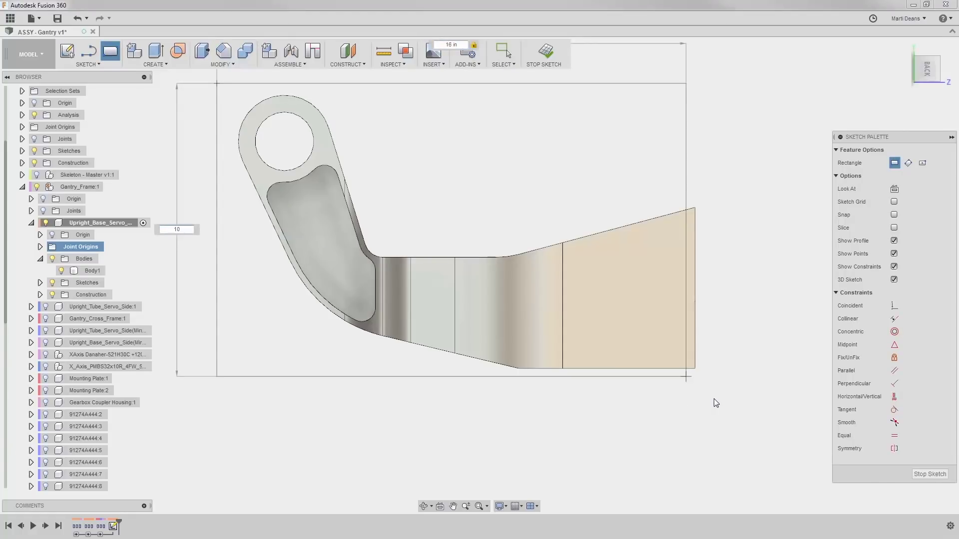
pyautogui.press('Return')
pyautogui.press('Escape')
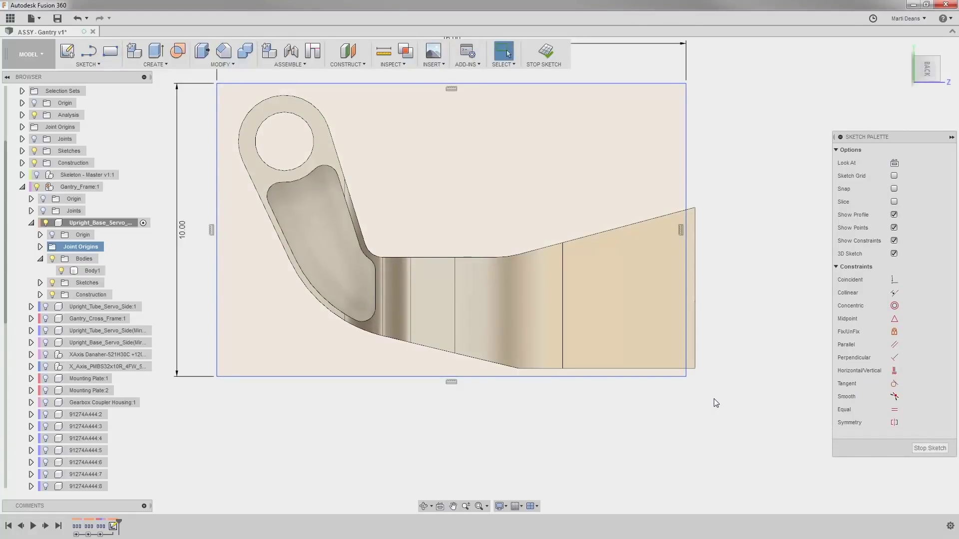
# - Project the outer arc of the arm's rounded end into the sketch
pyautogui.moveTo(714, 399); pyautogui.dragTo(743, 456, button='middle')
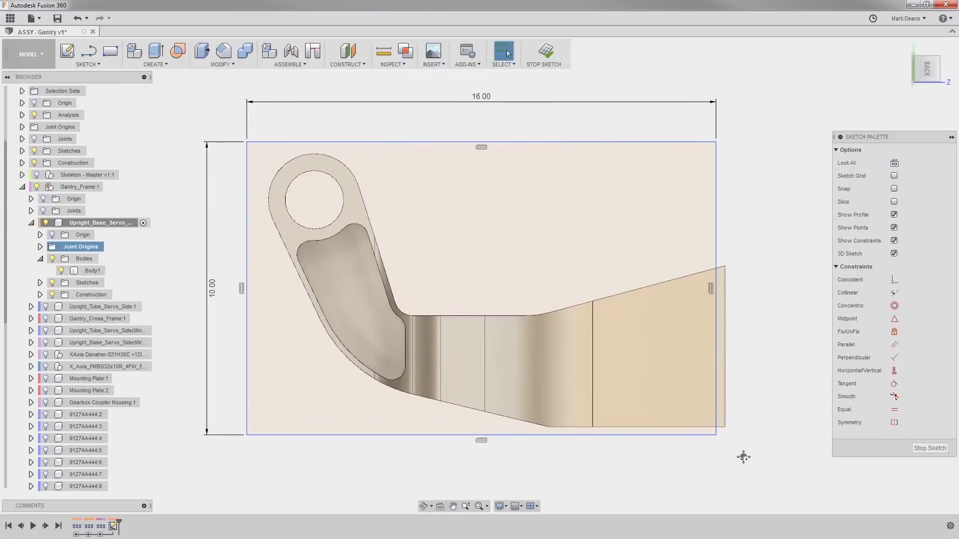
pyautogui.write('s')
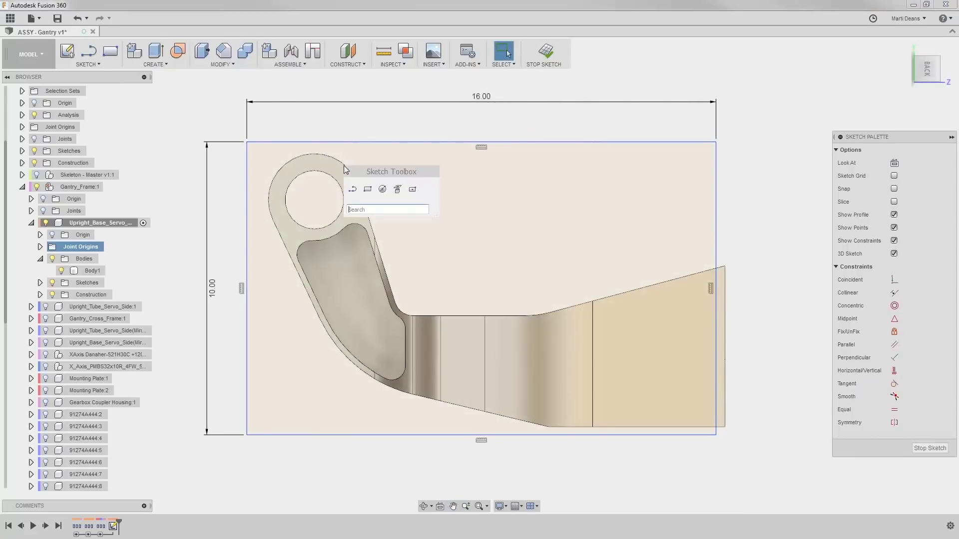
pyautogui.write('proje')
pyautogui.press('Return')
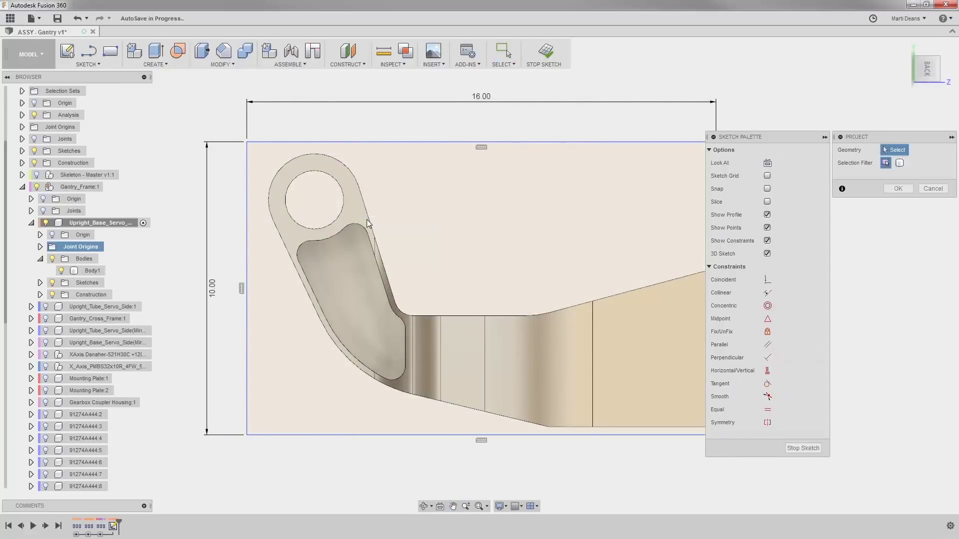
pyautogui.click(368, 223)
pyautogui.click(898, 188)
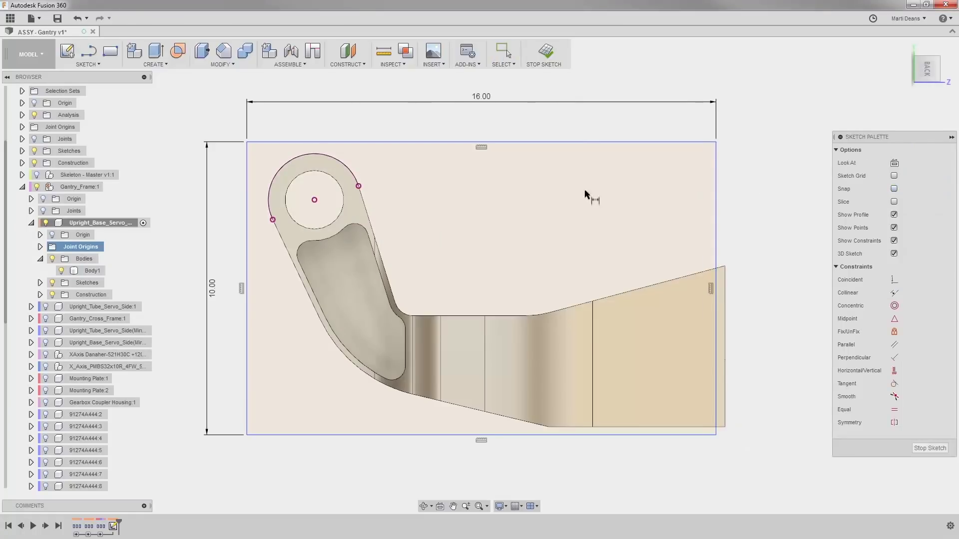
# - Dimension the projected arc's centre 1.75 in from the nearer short side of the rectangle
pyautogui.click(314, 200)
pyautogui.click(247, 192)
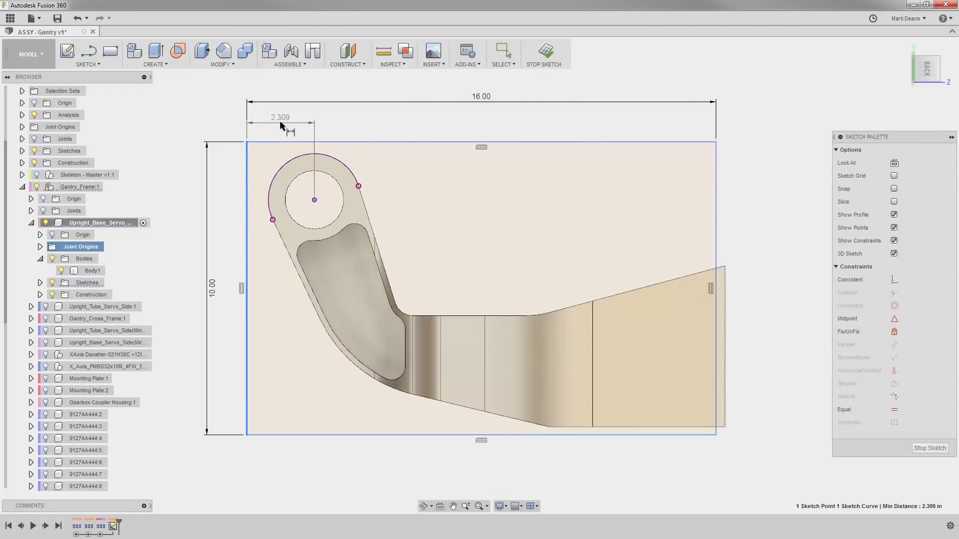
pyautogui.click(280, 125)
pyautogui.write('1.75')
pyautogui.press('Return')
pyautogui.press('Escape')
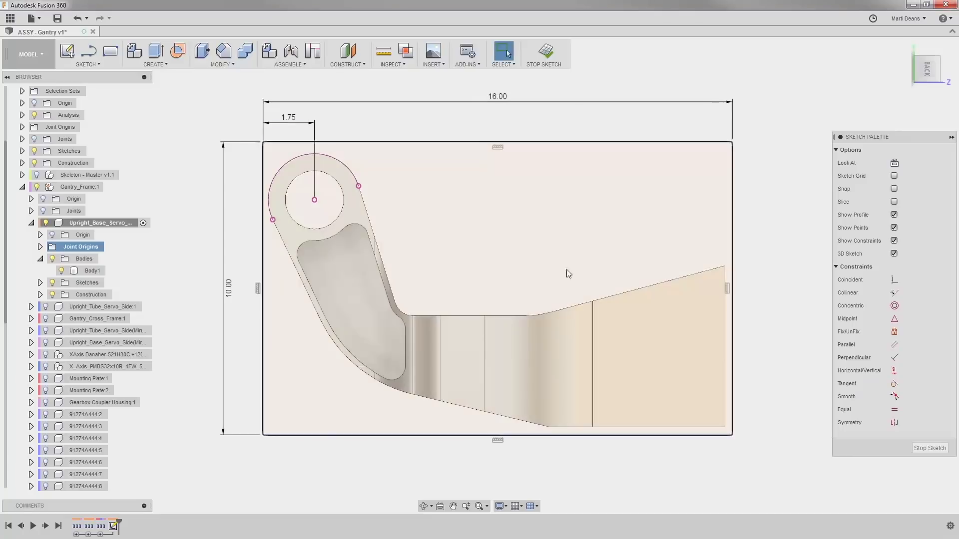
# - Sketch two opposing dovetail line chains along the rectangle's lower edge, each with a horizontal, a slanted and a short vertical segment
pyautogui.scroll(3, 541, 449)
pyautogui.press('l')
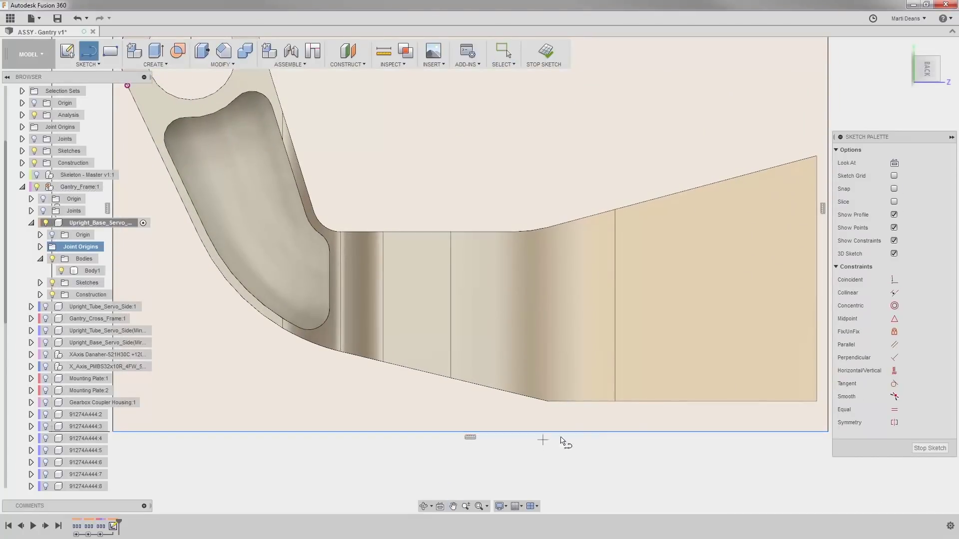
pyautogui.click(823, 412)
pyautogui.click(525, 414)
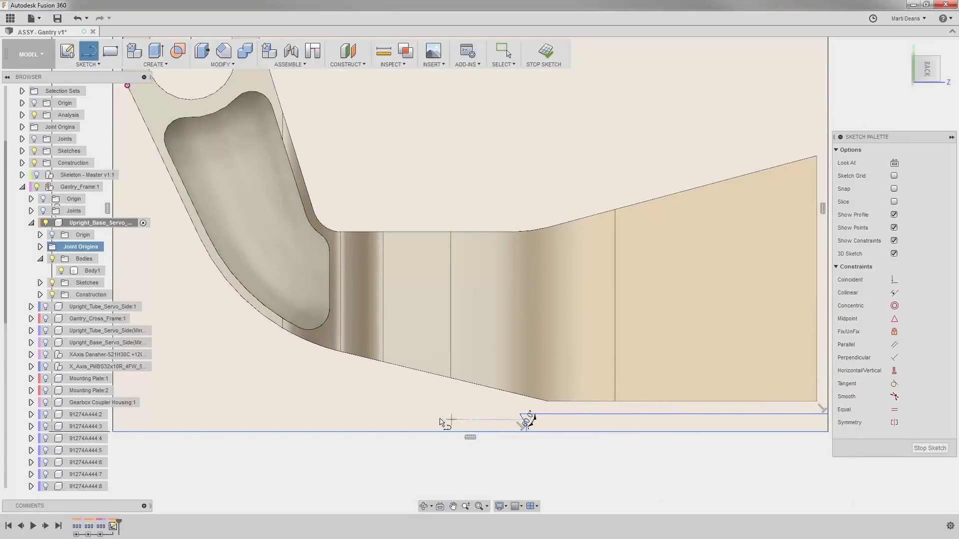
pyautogui.click(374, 431)
pyautogui.click(384, 414)
pyautogui.click(113, 414)
# - Dimension the dovetail corner on the arm's side at 60 degrees between its horizontal and slanted lines
pyautogui.press('d')
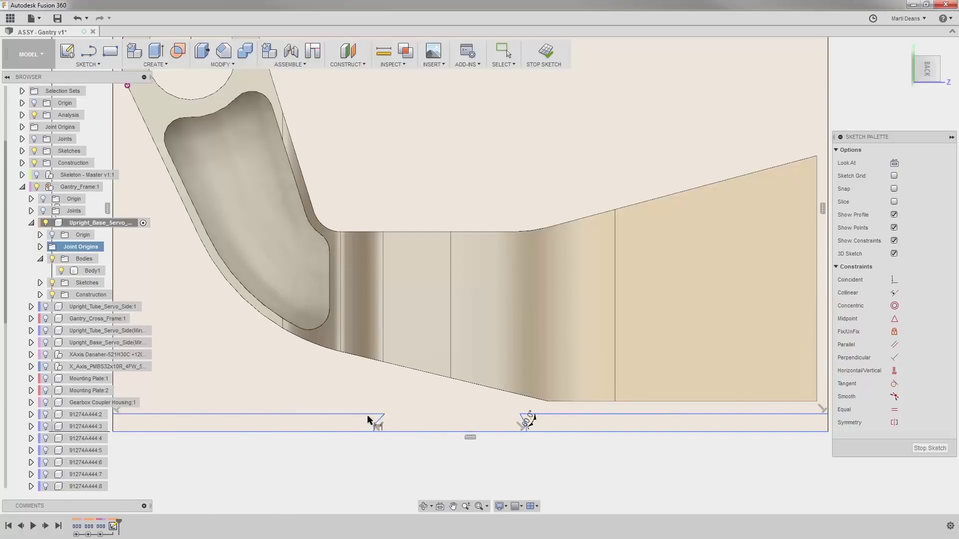
pyautogui.click(368, 414)
pyautogui.click(379, 419)
pyautogui.click(353, 430)
pyautogui.write('60')
pyautogui.press('Return')
pyautogui.scroll(3, 377, 433)
pyautogui.press('Escape')
# - Apply Equal constraints to the dovetail's two short vertical segments and to its two horizontal lines
pyautogui.click(371, 421)
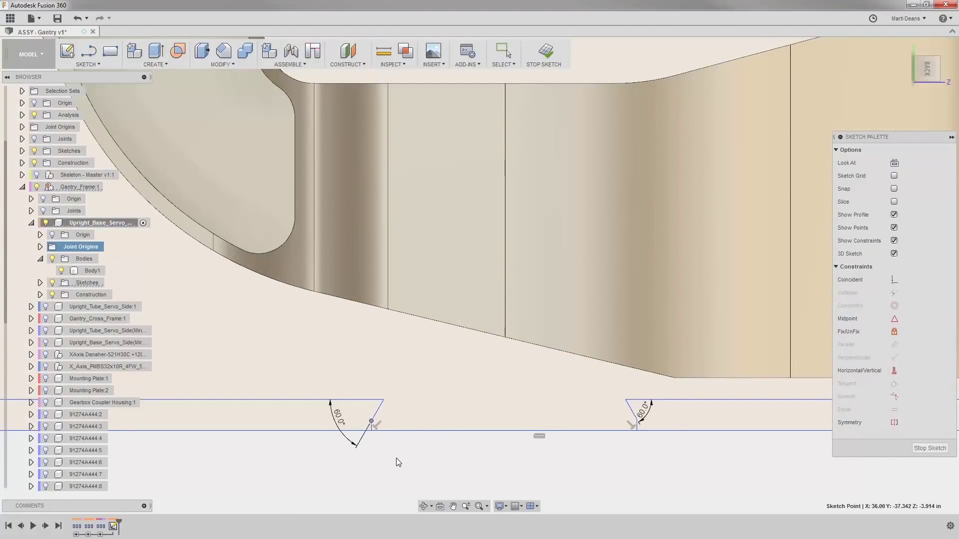
pyautogui.click(894, 409)
pyautogui.click(370, 423)
pyautogui.click(634, 423)
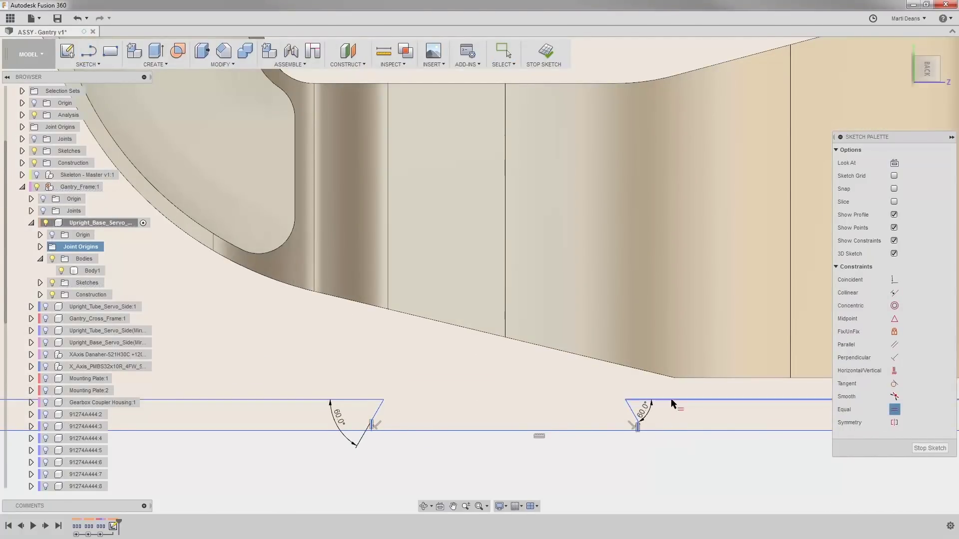
pyautogui.click(671, 400)
pyautogui.click(366, 400)
# - Make the dovetail's two horizontal lines collinear and move them close to the rectangle's lower edge
pyautogui.click(894, 293)
pyautogui.click(366, 280)
pyautogui.click(683, 400)
pyautogui.press('Escape')
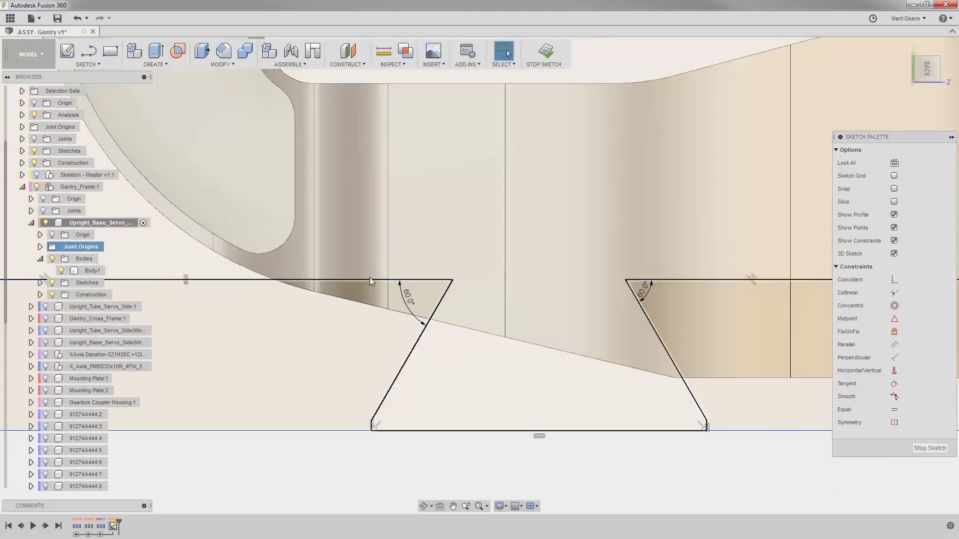
pyautogui.moveTo(369, 281); pyautogui.dragTo(364, 444)
# - Dimension the dovetail's short vertical segment at 0.035 in
pyautogui.click(371, 430)
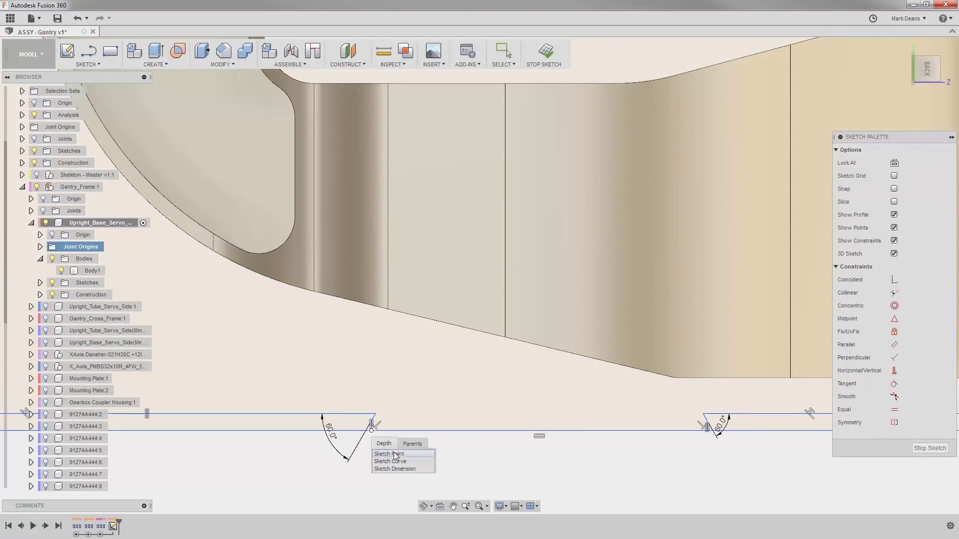
pyautogui.click(393, 461)
pyautogui.click(415, 427)
pyautogui.write('.035')
pyautogui.press('Return')
pyautogui.press('Escape')
# - Draw a tangent circle inside each dovetail corner, giving the one on the arm's side a 0.05 in radius
pyautogui.scroll(3, 416, 428)
pyautogui.moveTo(389, 445); pyautogui.dragTo(252, 442, button='middle')
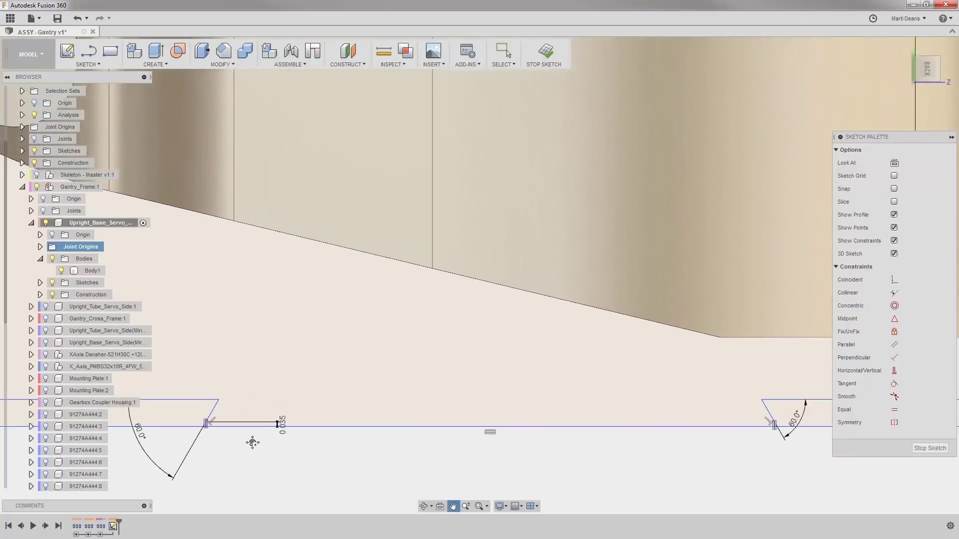
pyautogui.press('c')
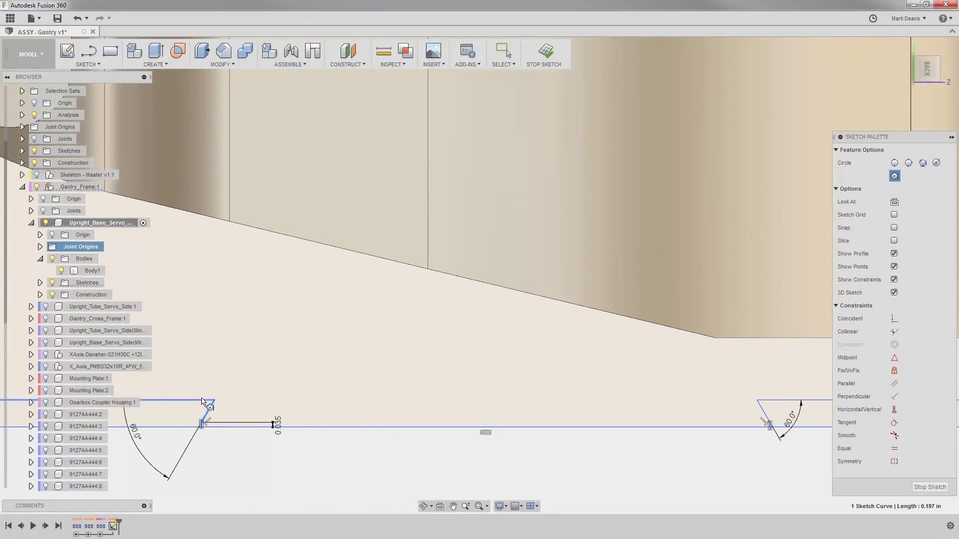
pyautogui.click(202, 399)
pyautogui.write('.05')
pyautogui.press('Return')
pyautogui.click(763, 412)
pyautogui.click(773, 400)
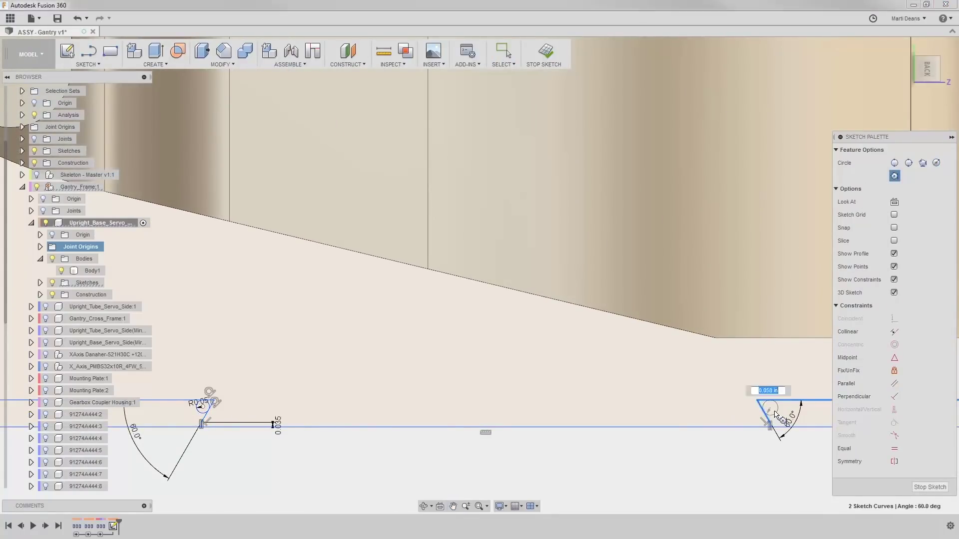
pyautogui.click(780, 415)
# - Set the second circle's diameter to twice the first circle's radius by referencing that dimension times 2
pyautogui.press('d')
pyautogui.click(784, 417)
pyautogui.click(728, 403)
pyautogui.click(201, 403)
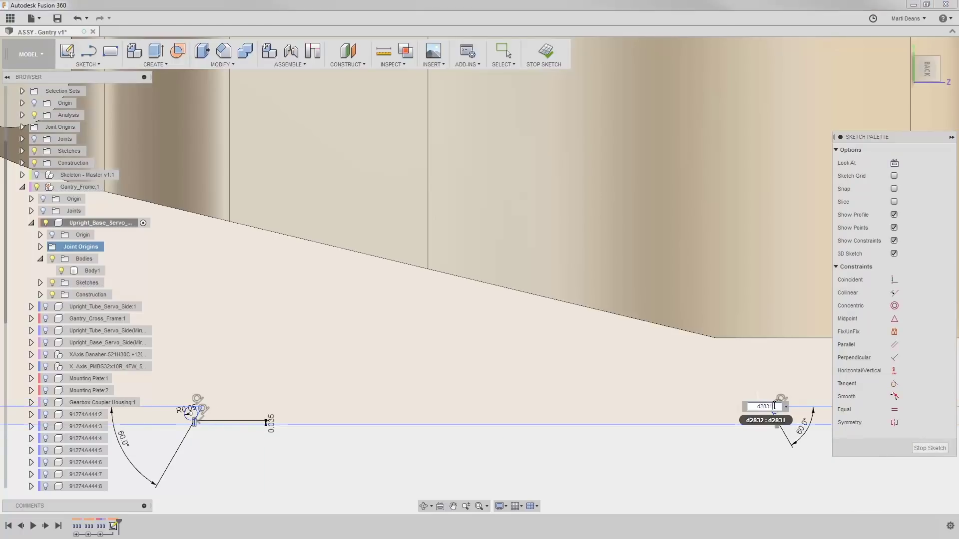
pyautogui.write('*2')
pyautogui.press('Return')
pyautogui.press('Escape')
# - Dimension the dovetail's height from the rectangle's lower edge at 0.124 in and hide the sketch constraints
pyautogui.scroll(-2, 710, 449)
pyautogui.click(717, 422)
pyautogui.press('d')
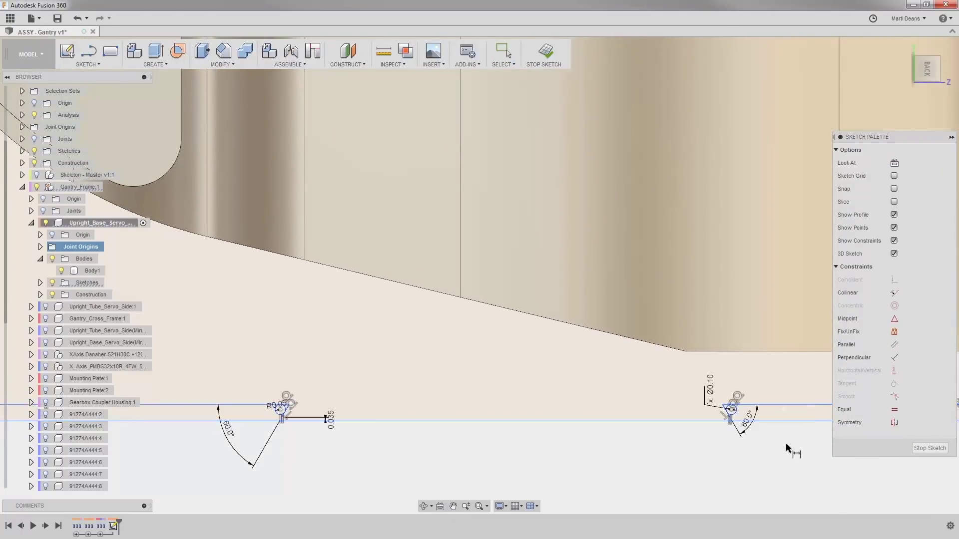
pyautogui.click(893, 241)
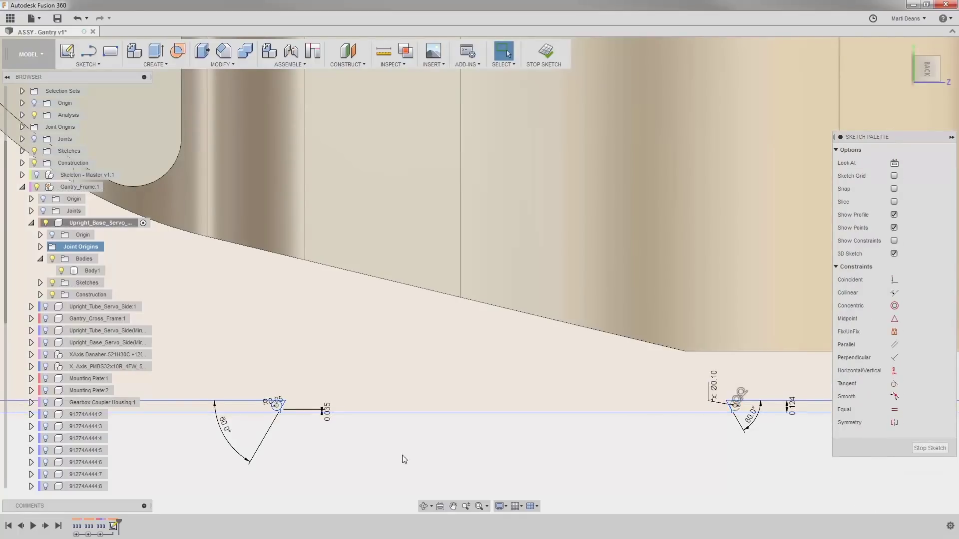
# - Dimension the horizontal distance between the two circle centres as 1.625 - .100 in
pyautogui.press('d')
pyautogui.click(276, 406)
pyautogui.click(734, 406)
pyautogui.click(522, 458)
pyautogui.write('1.625 - ')
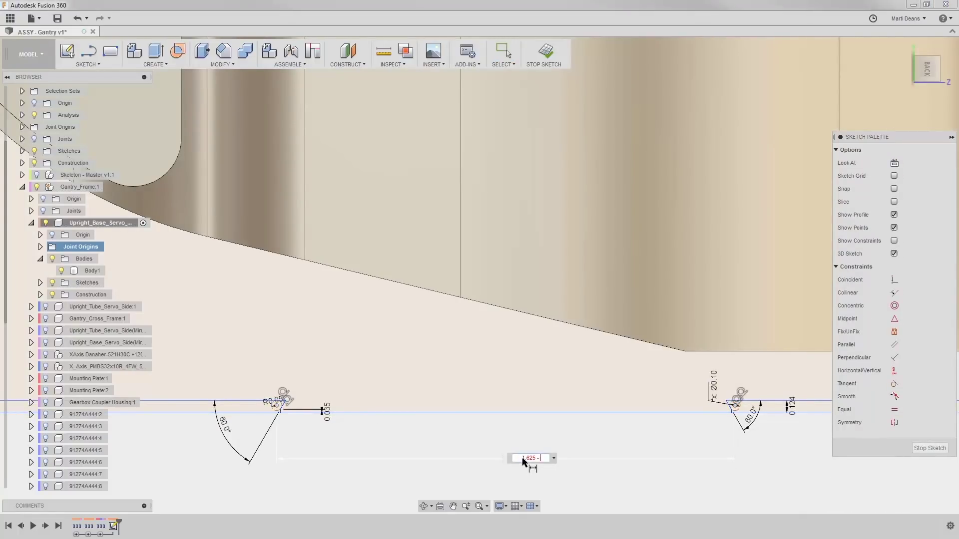
pyautogui.write('.100')
pyautogui.press('Return')
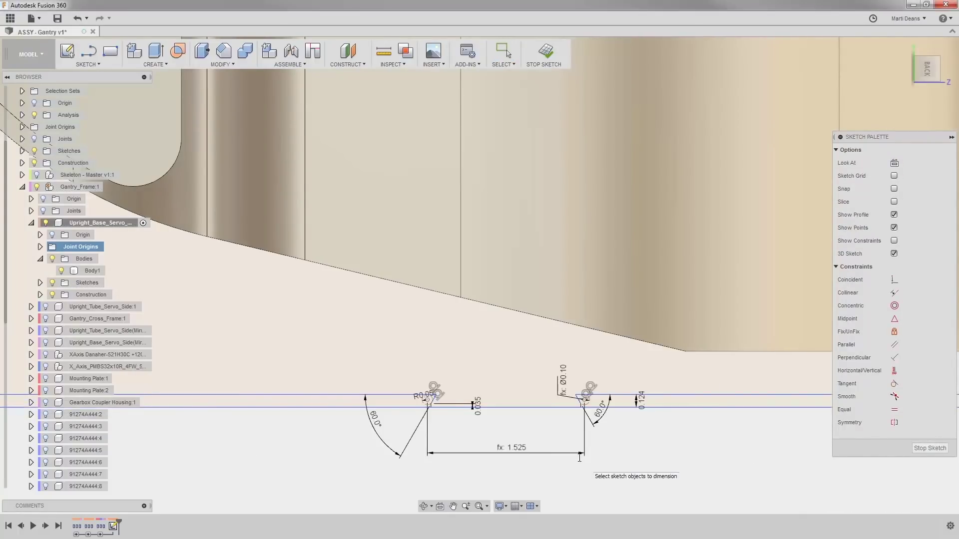
# - Dimension the gap between the part's lower edge and the stock rectangle's lower edge beside the dovetail as .05 in
pyautogui.scroll(-5, 749, 419)
pyautogui.moveTo(749, 419); pyautogui.dragTo(563, 469, button='middle')
pyautogui.scroll(-1, 563, 469)
pyautogui.click(621, 463)
pyautogui.click(649, 450)
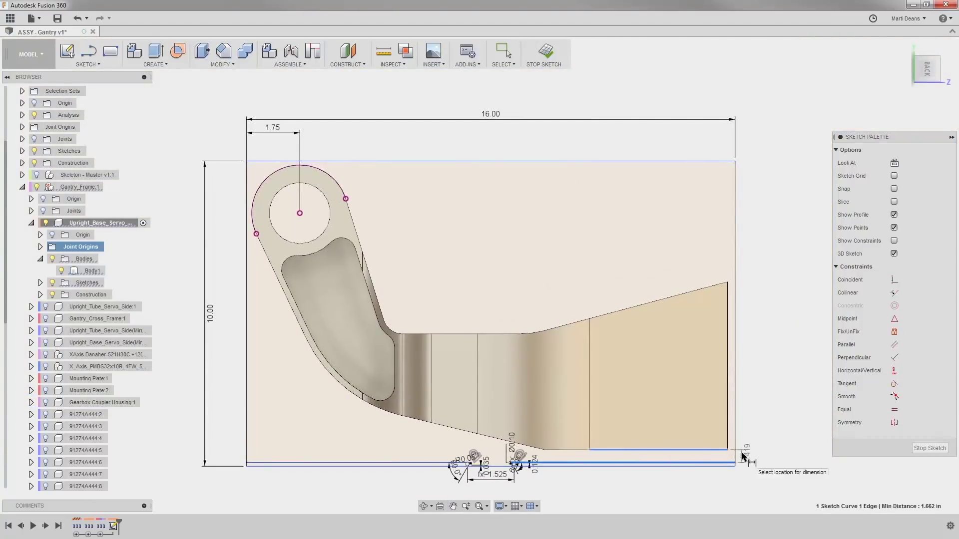
pyautogui.click(741, 452)
pyautogui.write('.05')
pyautogui.press('Return')
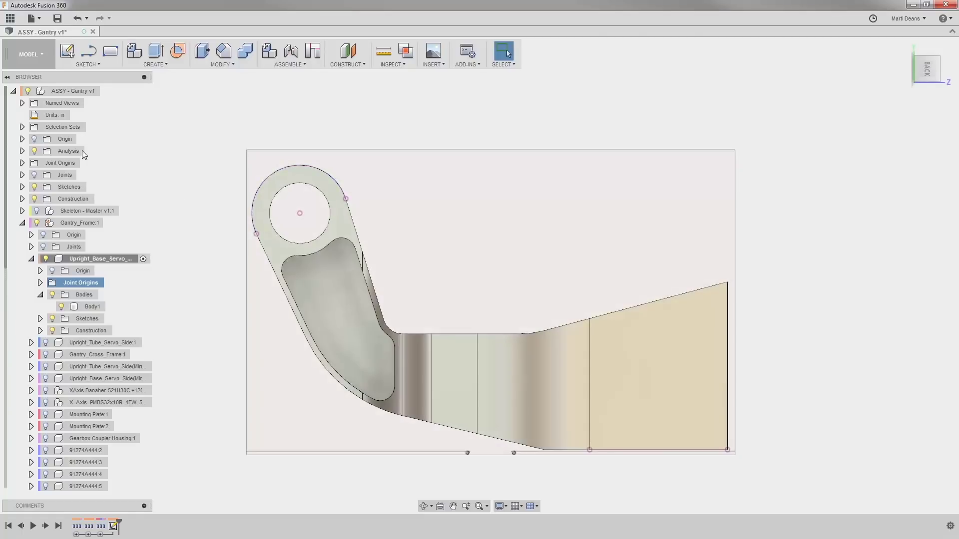
# - Restore the saved Extrude View and begin extruding the stock profile from an offset plane at 0.05 in
pyautogui.click(22, 102)
pyautogui.doubleClick(72, 187)
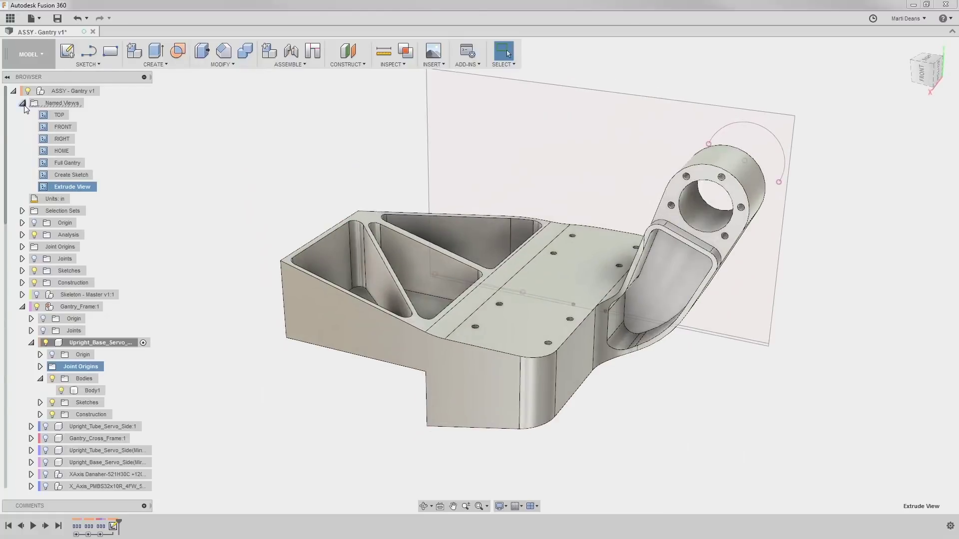
pyautogui.click(22, 103)
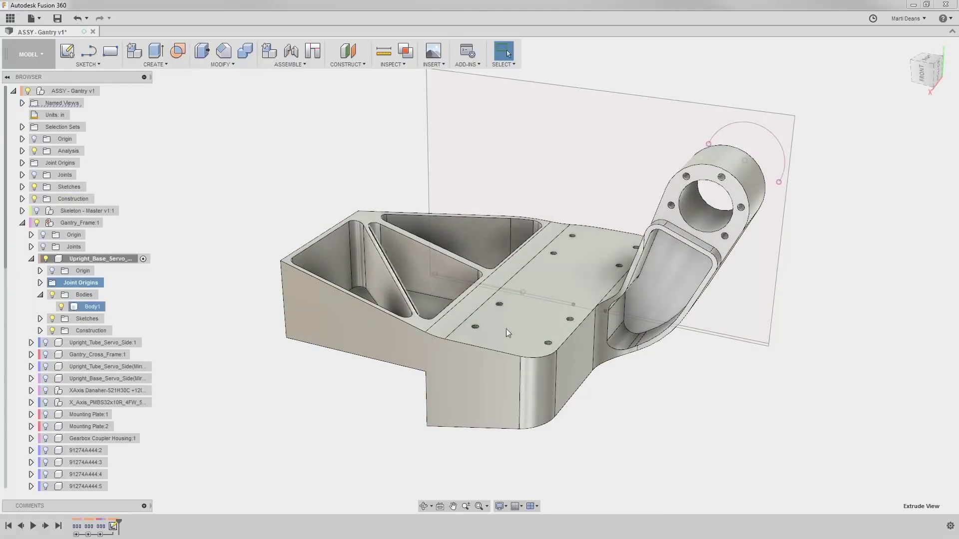
pyautogui.press('e')
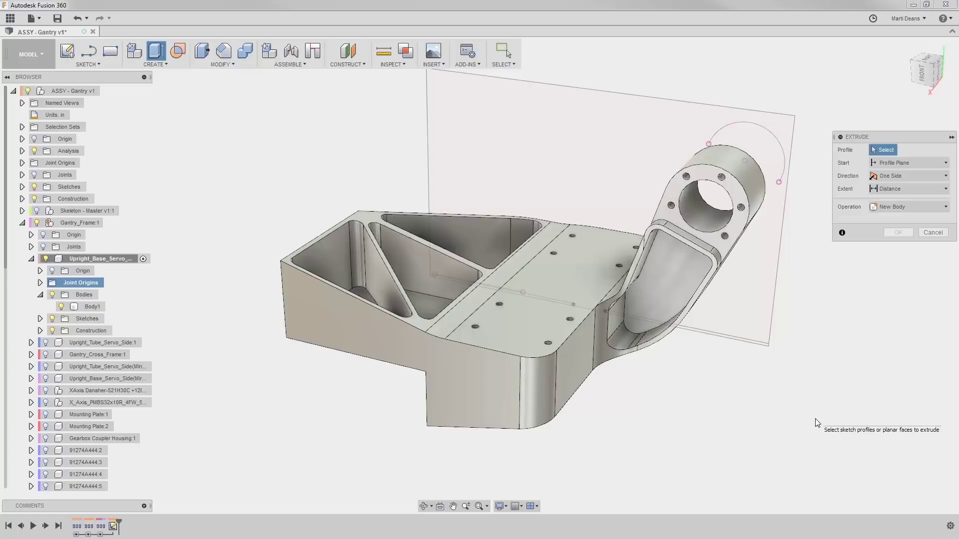
pyautogui.click(753, 315)
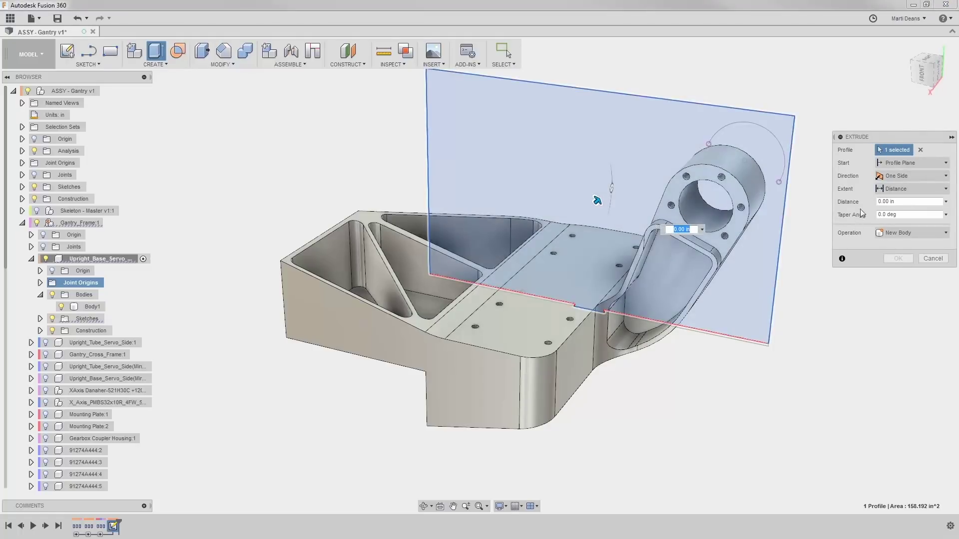
pyautogui.click(904, 162)
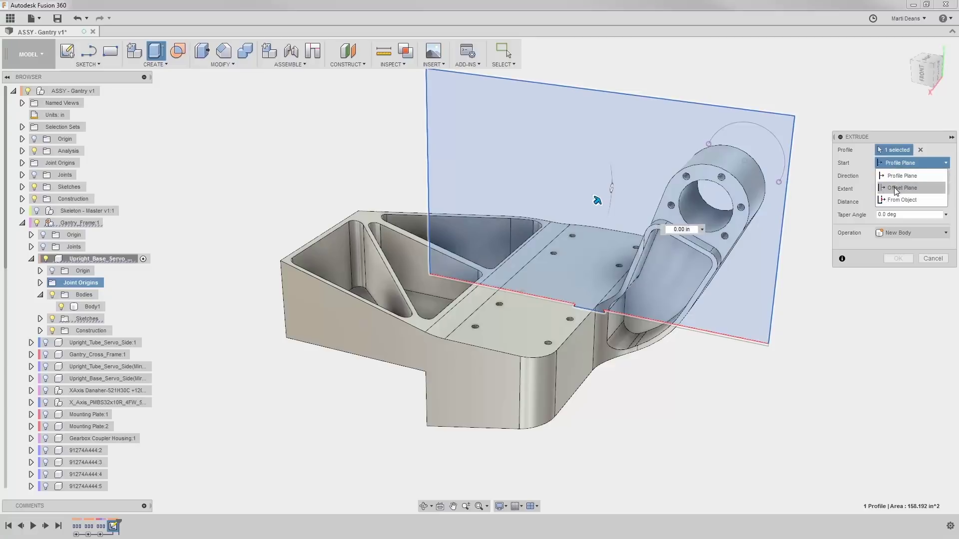
pyautogui.click(894, 188)
pyautogui.click(887, 176)
pyautogui.press('BackSpace')
pyautogui.write('5')
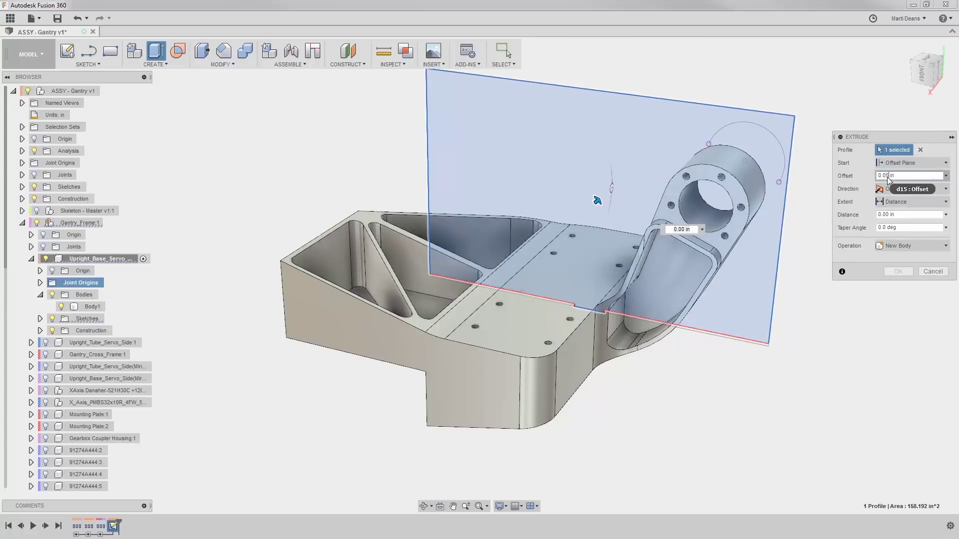
# - Extrude the stock as a new body up to the part's opposite outer side face, using extended faces and a 0.05 in offset
pyautogui.click(891, 202)
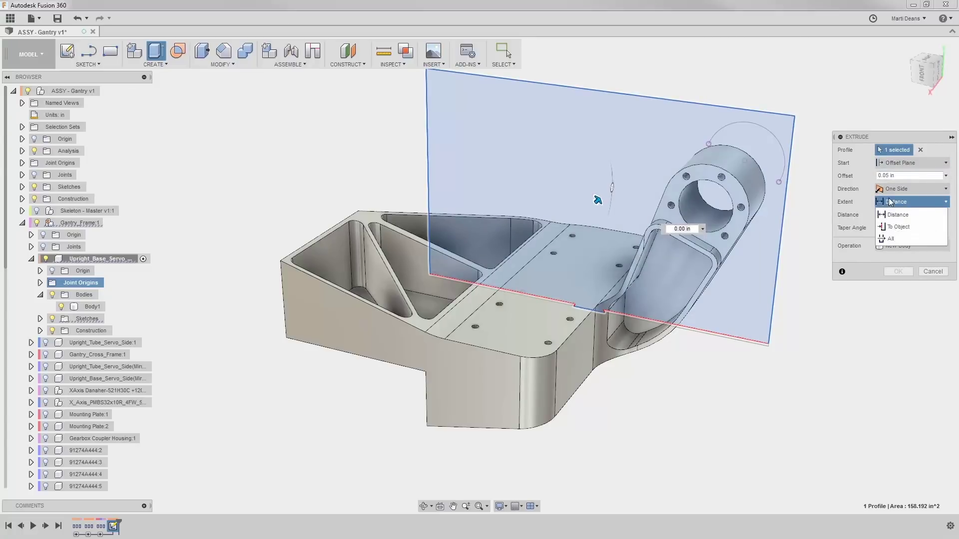
pyautogui.click(892, 228)
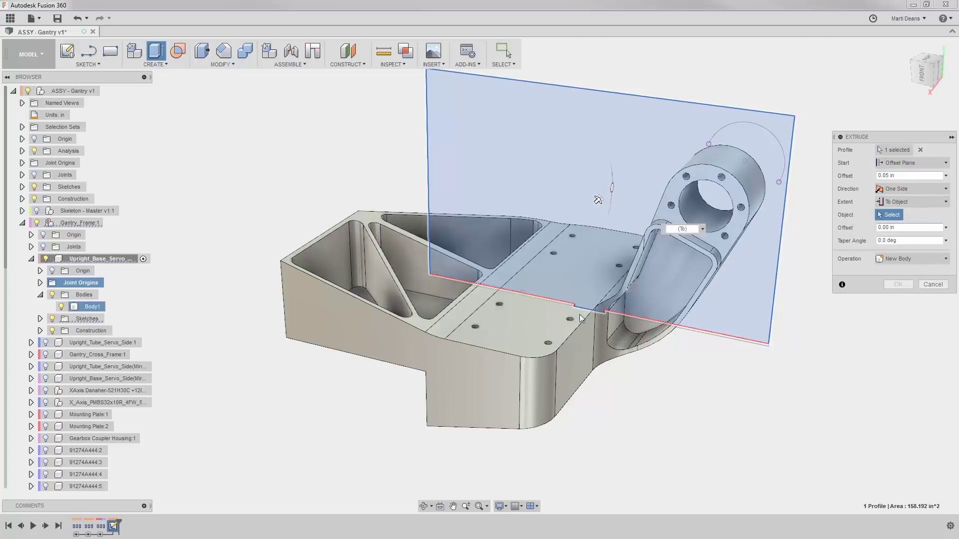
pyautogui.click(486, 370)
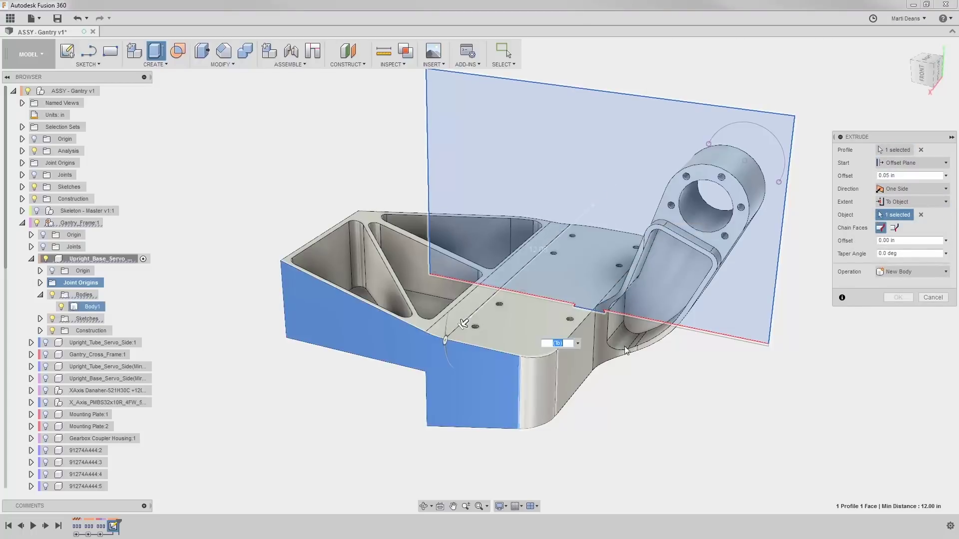
pyautogui.click(893, 228)
pyautogui.click(894, 269)
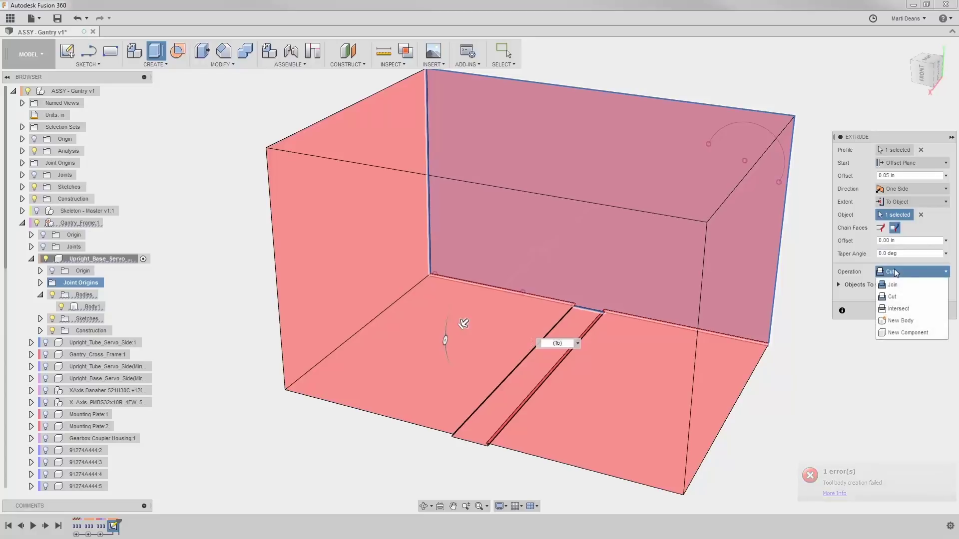
pyautogui.click(893, 319)
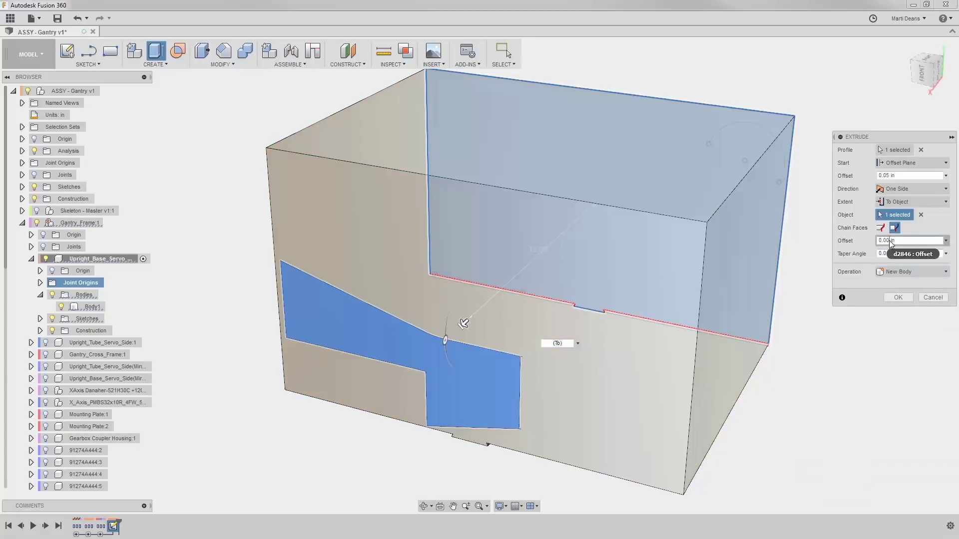
pyautogui.press('BackSpace')
pyautogui.write('5')
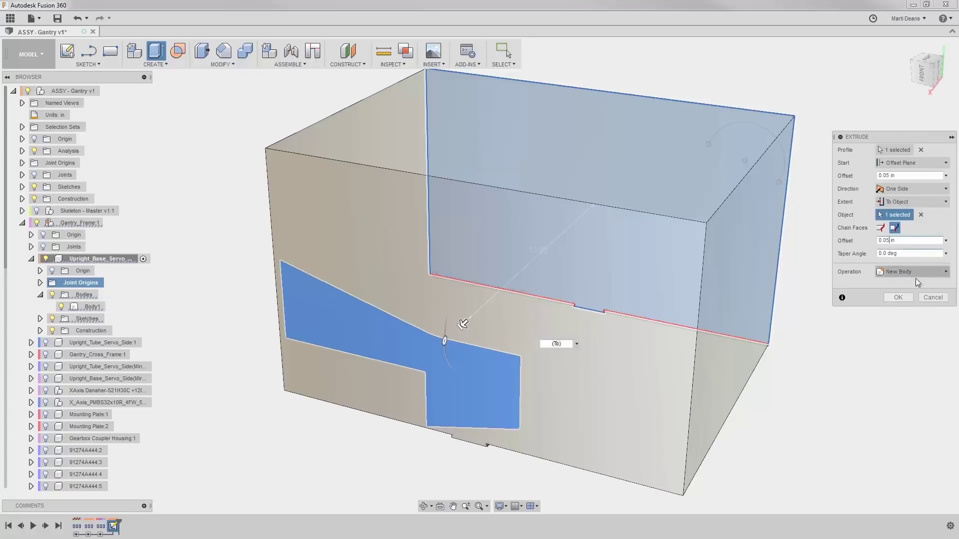
pyautogui.click(906, 298)
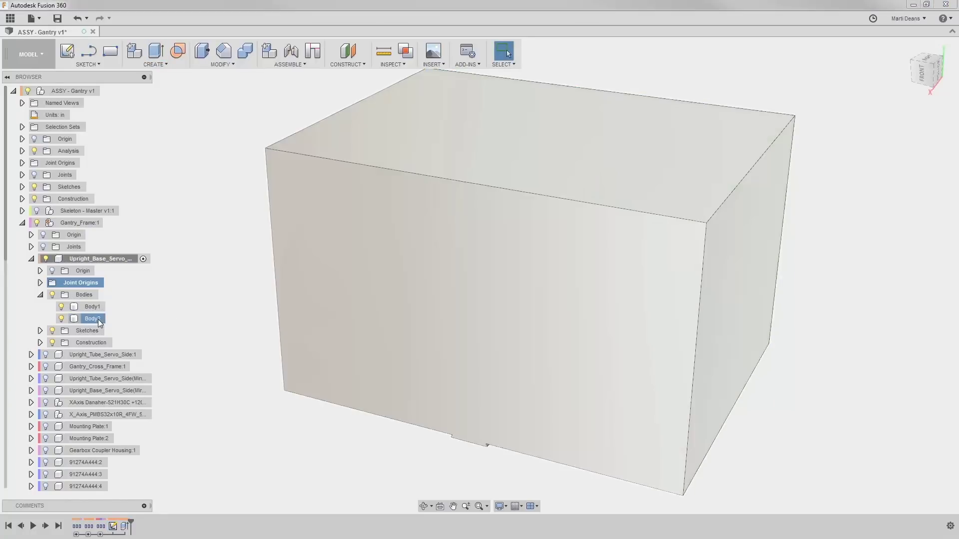
# - Rename the newly extruded body as STOCK
pyautogui.click(98, 319)
pyautogui.doubleClick(98, 320)
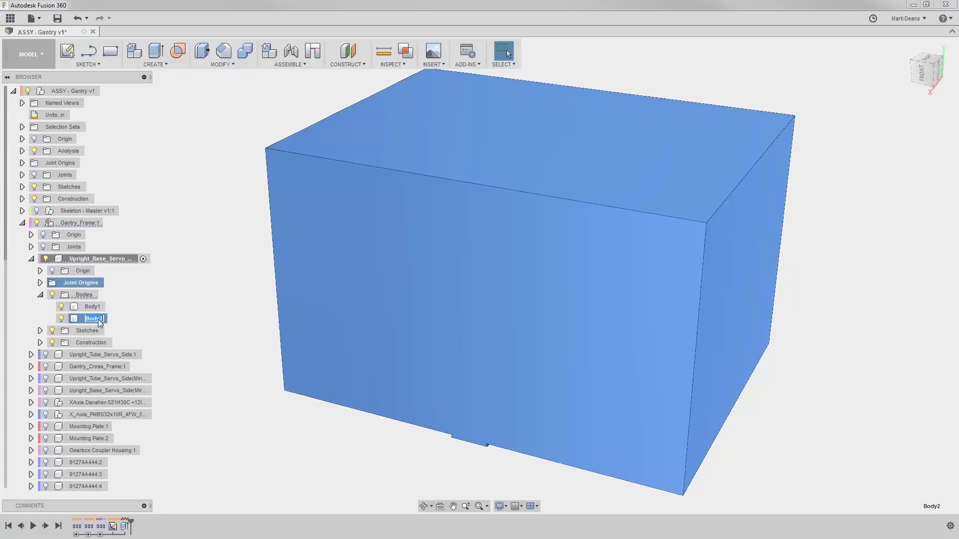
pyautogui.write('STOCK')
pyautogui.press('Return')
# - Start a sketch on the underside face of the stock's dovetail and project that face's outline into it
pyautogui.keyDown('shift'); pyautogui.moveTo(345, 449); pyautogui.dragTo(316, 332, button='middle'); pyautogui.keyUp('shift')
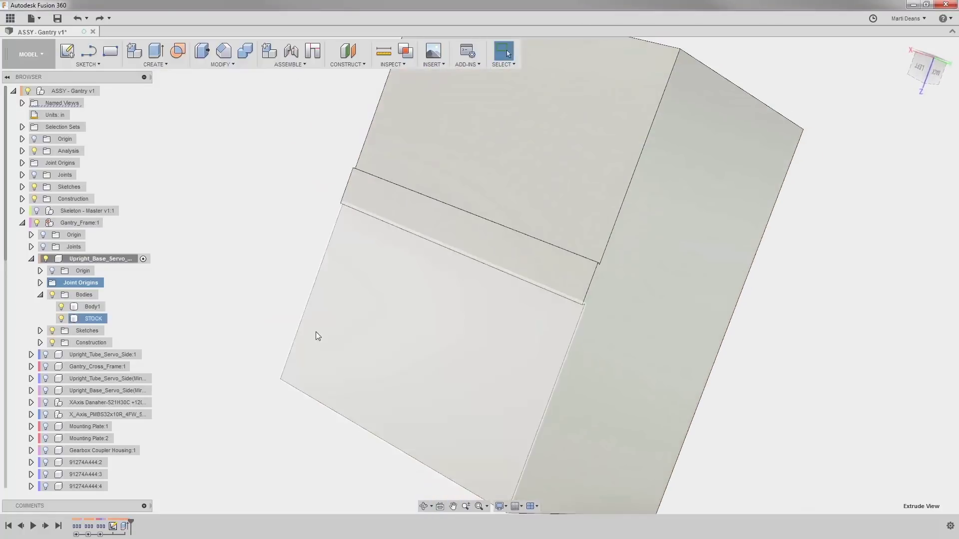
pyautogui.click(421, 217)
pyautogui.click(439, 506)
pyautogui.click(67, 51)
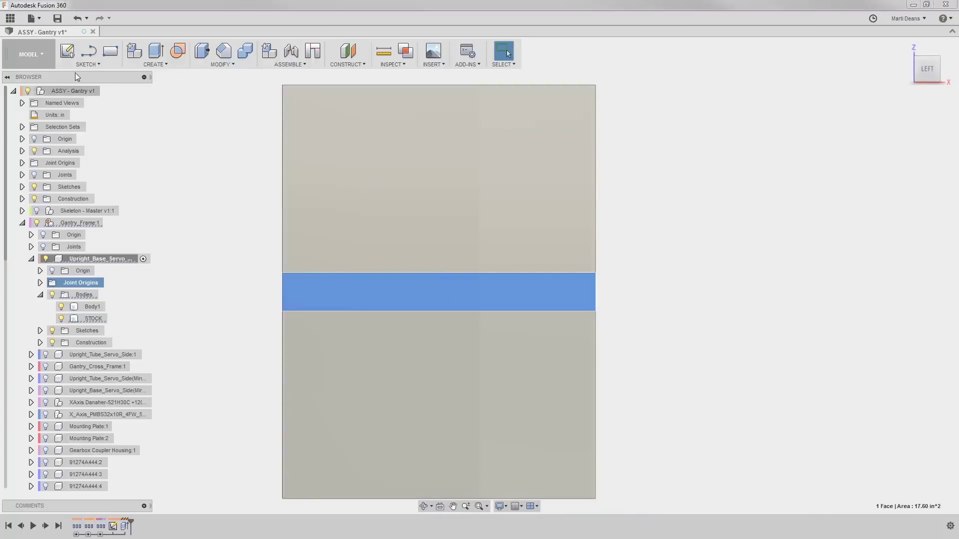
pyautogui.click(333, 287)
pyautogui.write('s')
pyautogui.write('pr')
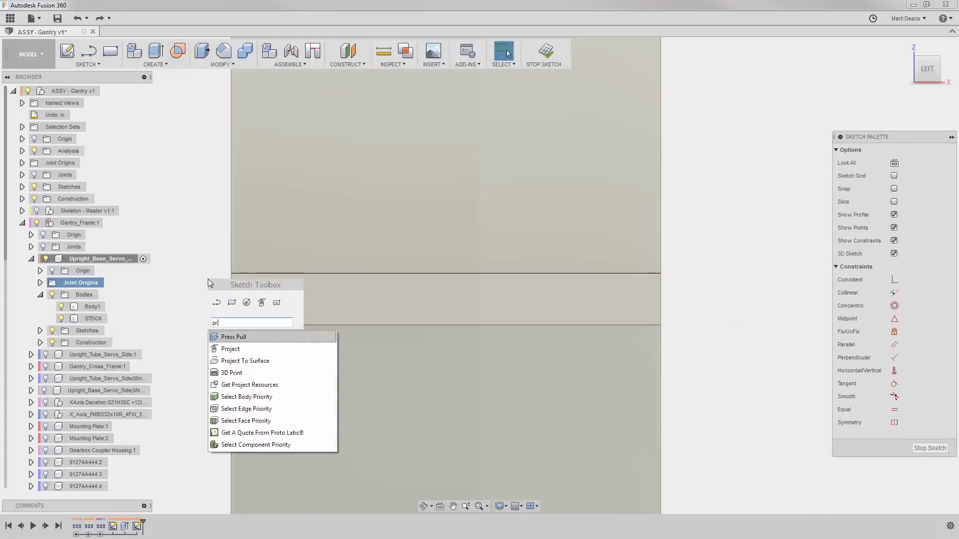
pyautogui.click(231, 349)
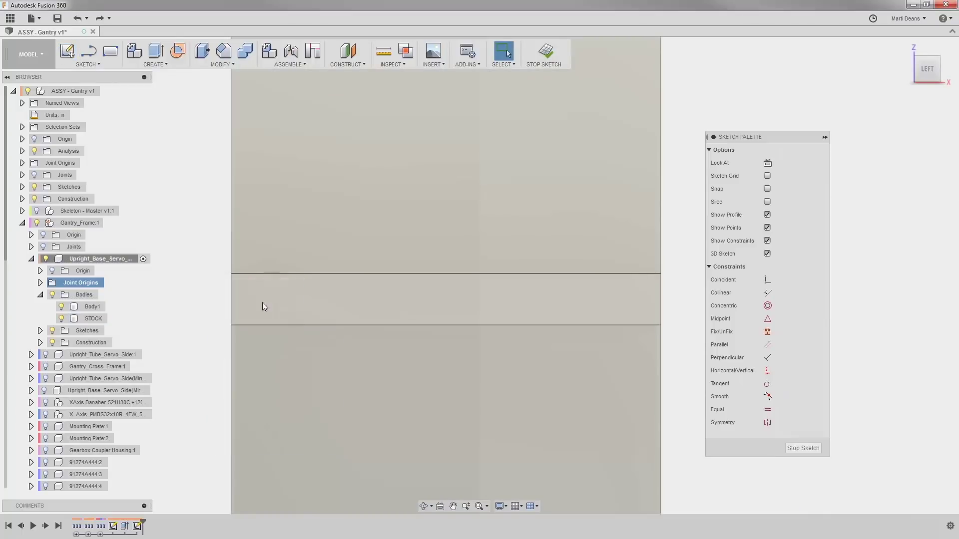
pyautogui.click(291, 304)
pyautogui.press('Return')
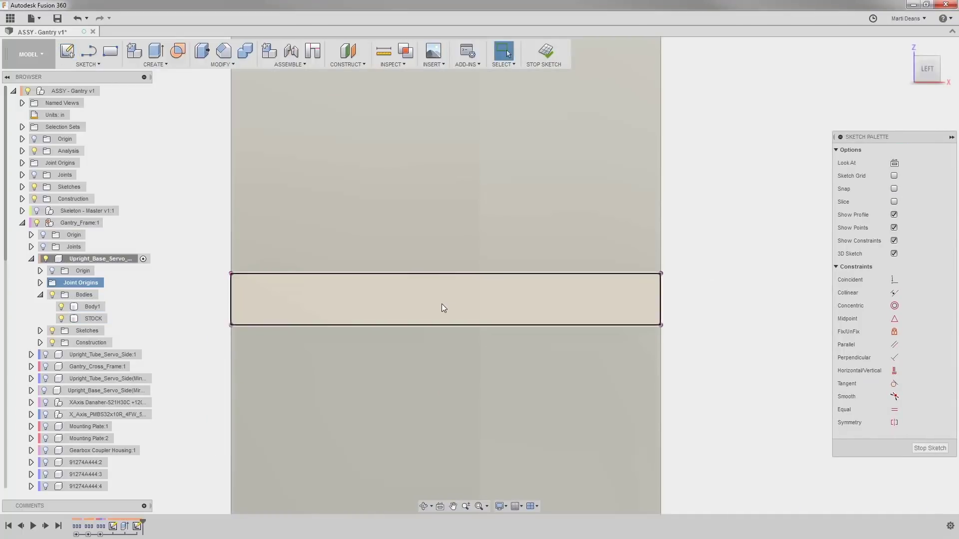
# - Draw a line between the midpoints of the projected face's two short edges and make it construction geometry
pyautogui.press('l')
pyautogui.click(230, 299)
pyautogui.click(661, 299)
pyautogui.press('Escape')
pyautogui.click(618, 299)
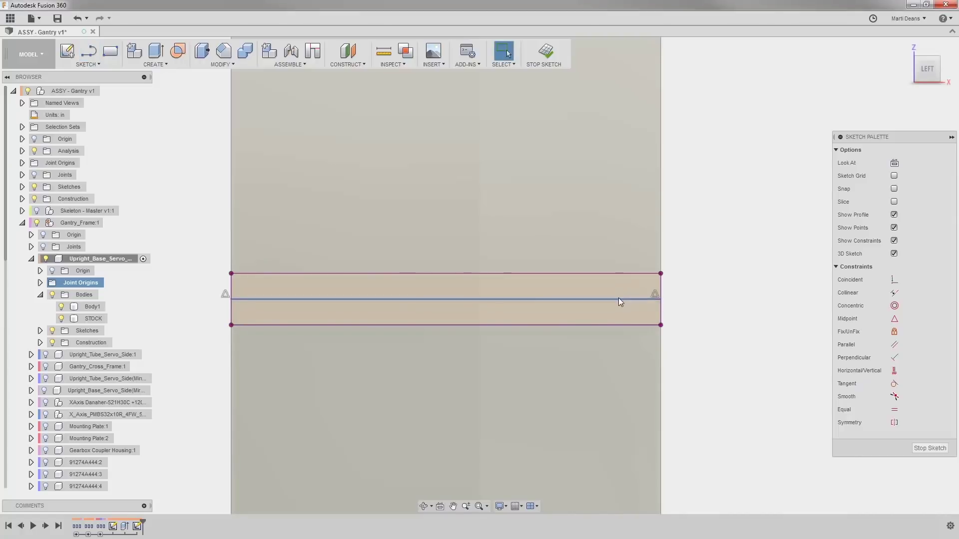
pyautogui.press('x')
# - Draw a 0.269 in diameter circle near mid-length, between the construction centreline and one long edge of the dovetail face
pyautogui.press('c')
pyautogui.press('F6')
pyautogui.click(478, 266)
pyautogui.press('Return')
pyautogui.press('Escape')
pyautogui.click(390, 240)
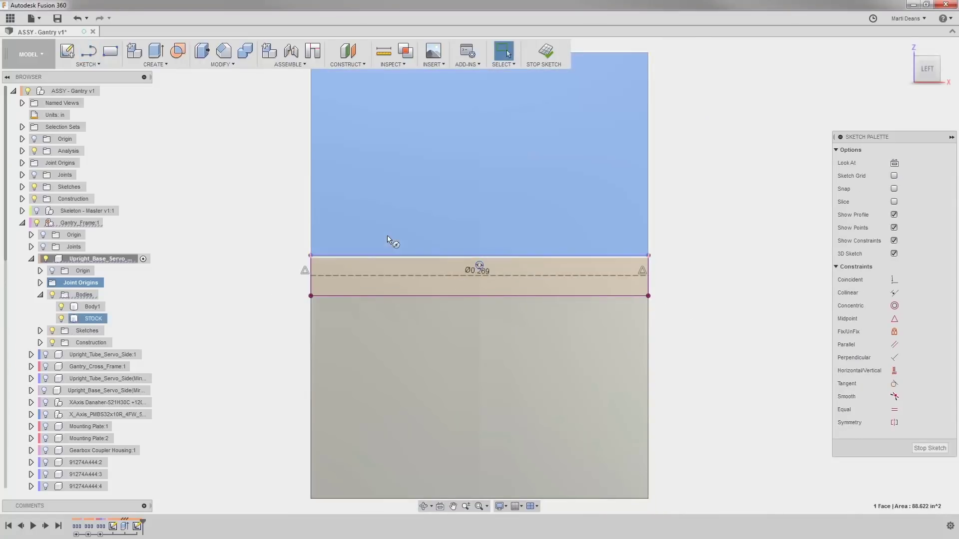
# - Draw two lines joining the dovetail face's nearby long edge to either side of the circle, forming an open slot
pyautogui.press('l')
pyautogui.click(475, 255)
pyautogui.click(475, 265)
pyautogui.click(484, 265)
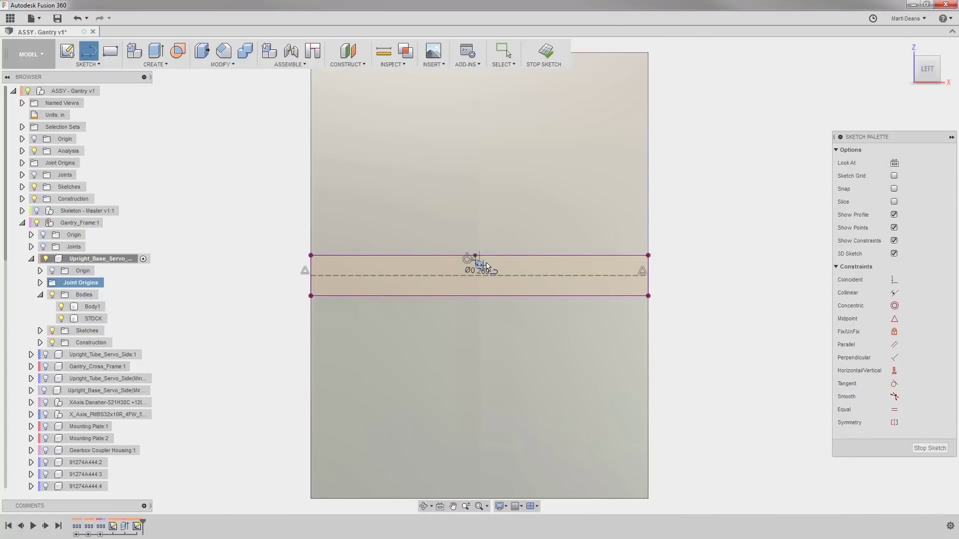
pyautogui.click(484, 256)
pyautogui.scroll(3, 484, 259)
# - Constrain both slot side lines perpendicular to the dovetail face's long edge
pyautogui.click(894, 358)
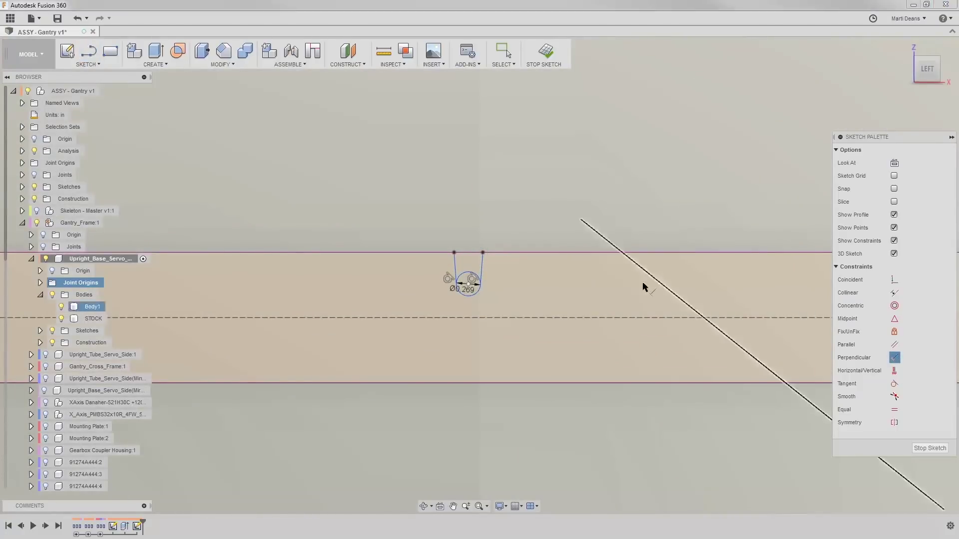
pyautogui.click(492, 253)
pyautogui.click(481, 270)
pyautogui.click(456, 268)
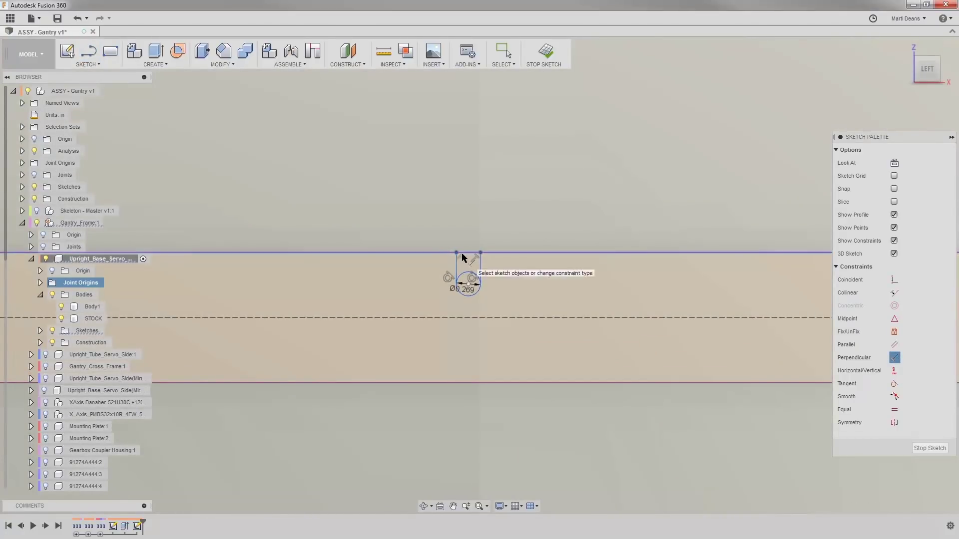
# - Dimension the circle centre from the construction centreline as 0.275 in plus half the circle's diameter, referencing its dimension
pyautogui.press('d')
pyautogui.click(468, 283)
pyautogui.click(469, 318)
pyautogui.click(517, 298)
pyautogui.write('0.275 +')
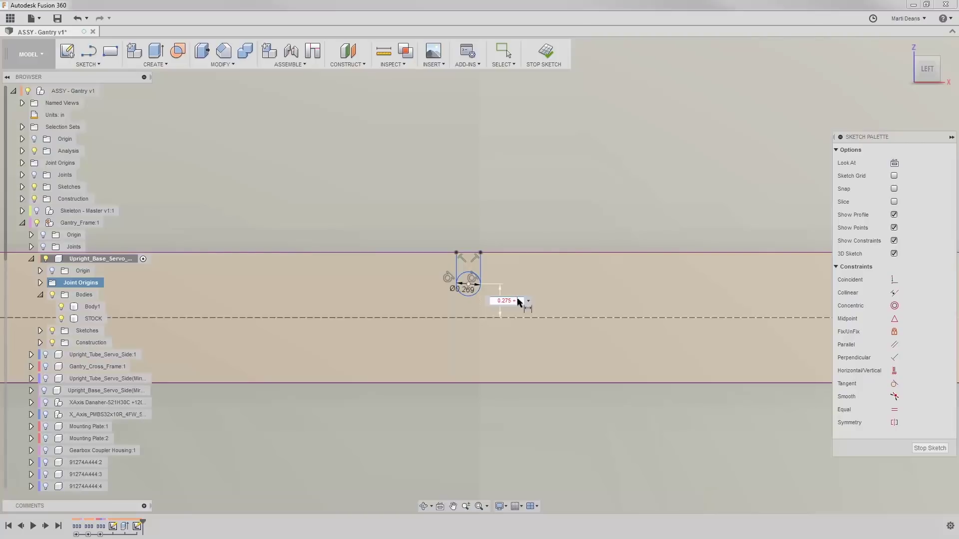
pyautogui.click(469, 292)
pyautogui.write('/2')
pyautogui.press('Return')
# - Dimension the circle centre 4.21 in from the dovetail face's nearest short edge and finish the sketch
pyautogui.scroll(-3, 522, 303)
pyautogui.click(491, 291)
pyautogui.click(799, 305)
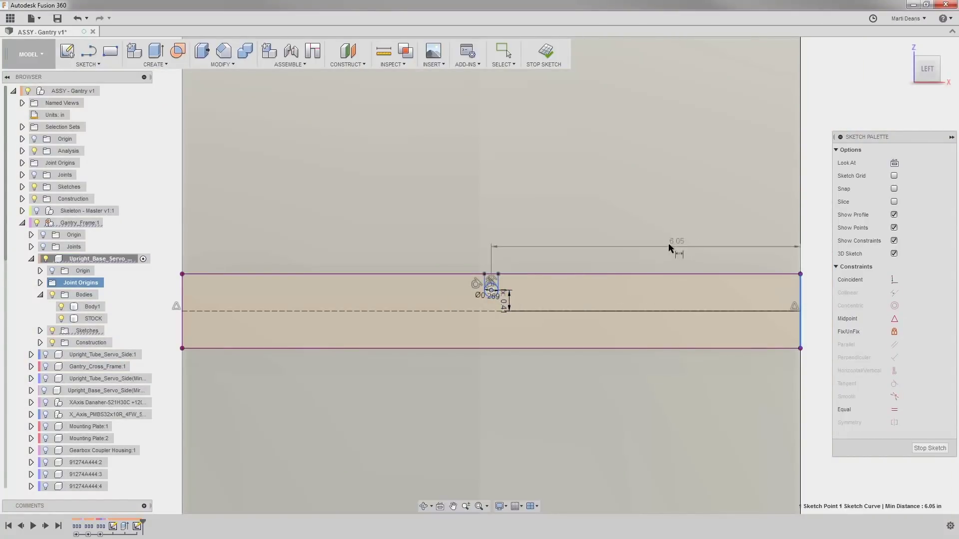
pyautogui.click(669, 244)
pyautogui.write('4.21')
pyautogui.press('Return')
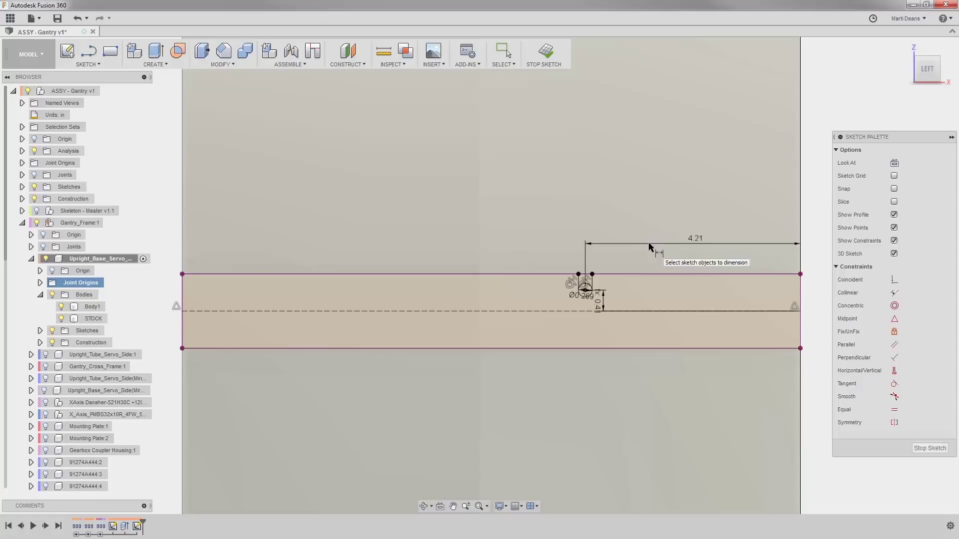
pyautogui.click(922, 448)
# - Extrude both regions of the slot profile to the stock's base face beside the dovetail, using the To Object extent
pyautogui.keyDown('shift'); pyautogui.moveTo(912, 279); pyautogui.dragTo(645, 273, button='middle'); pyautogui.keyUp('shift')
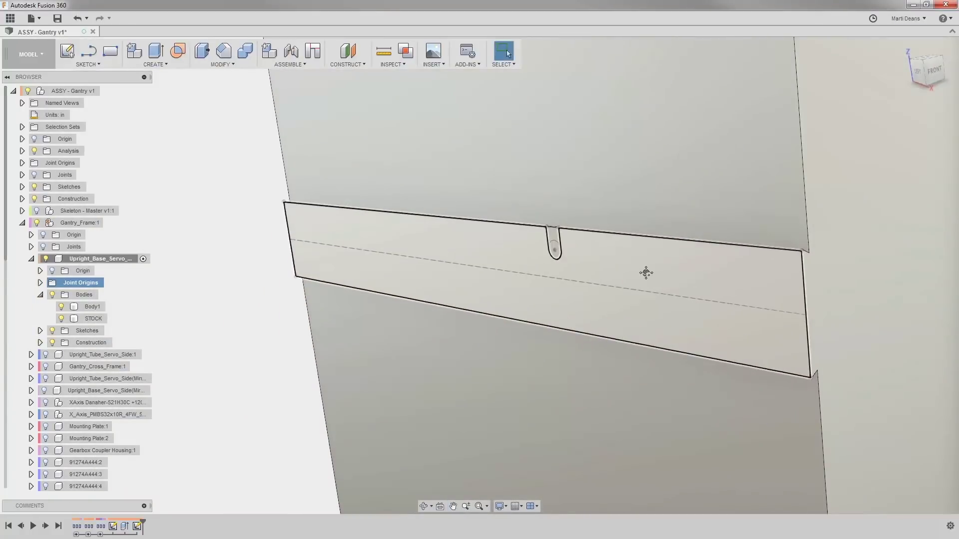
pyautogui.press('e')
pyautogui.click(553, 244)
pyautogui.click(882, 189)
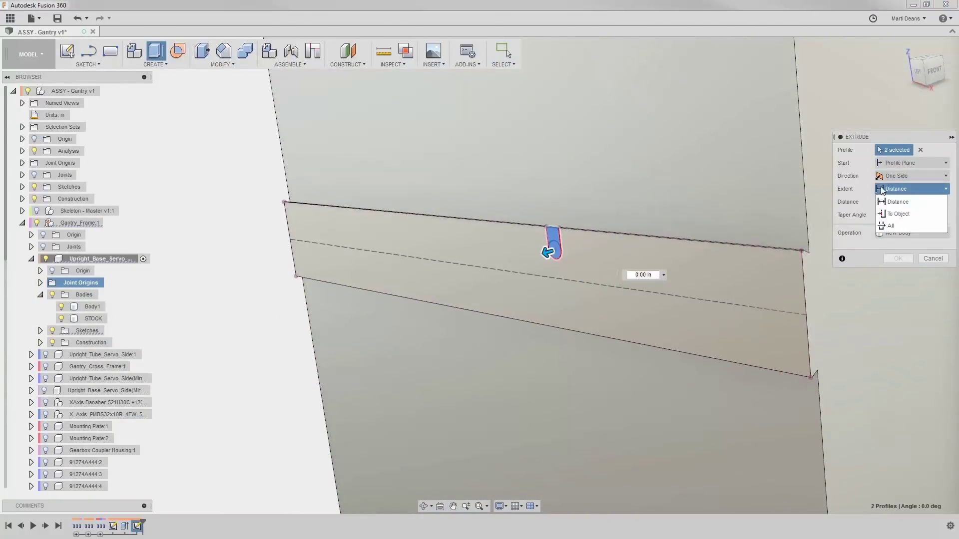
pyautogui.click(898, 214)
pyautogui.click(730, 187)
pyautogui.click(741, 224)
pyautogui.click(897, 299)
pyautogui.press('F6')
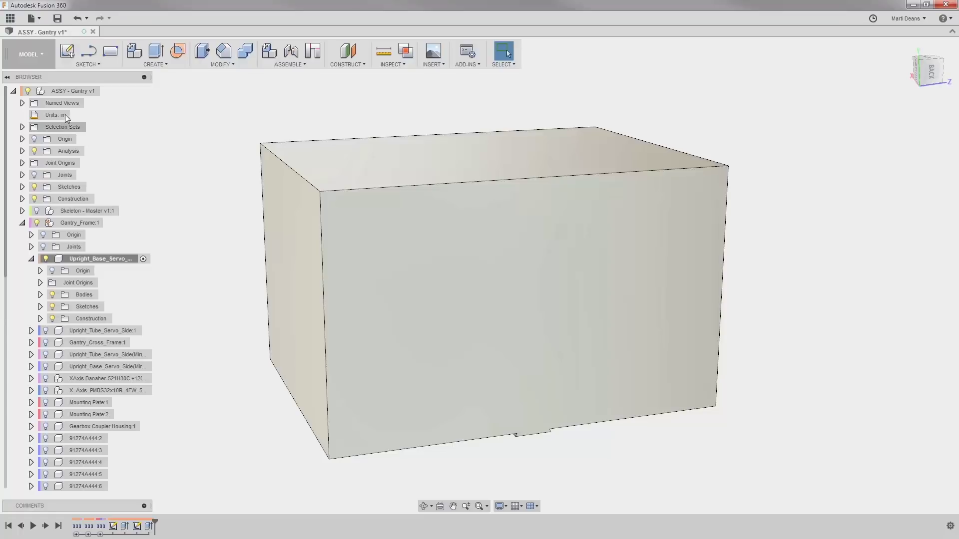
# - Open the RWP-401-11 fixture from the Raptor Workholding folder under Workholding in the CAM Samples
pyautogui.click(11, 19)
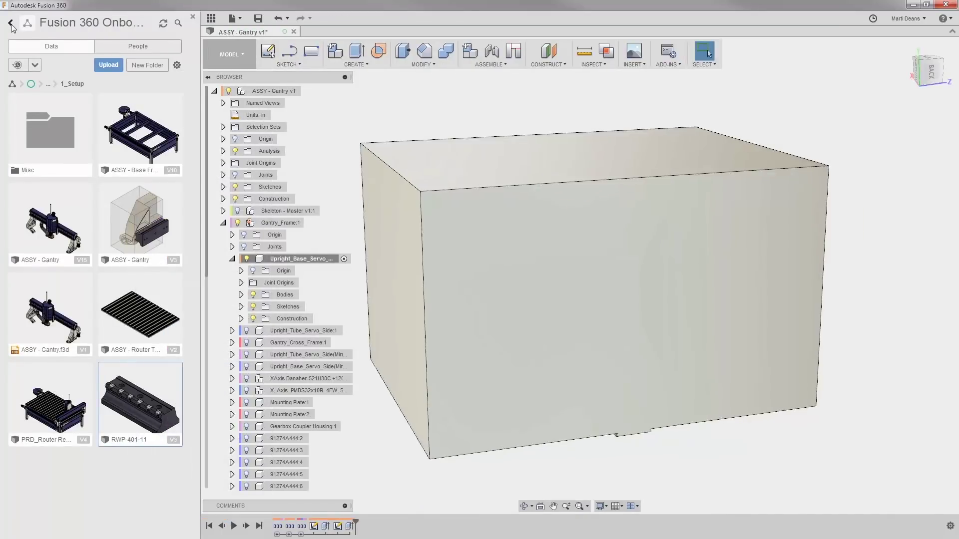
pyautogui.click(10, 23)
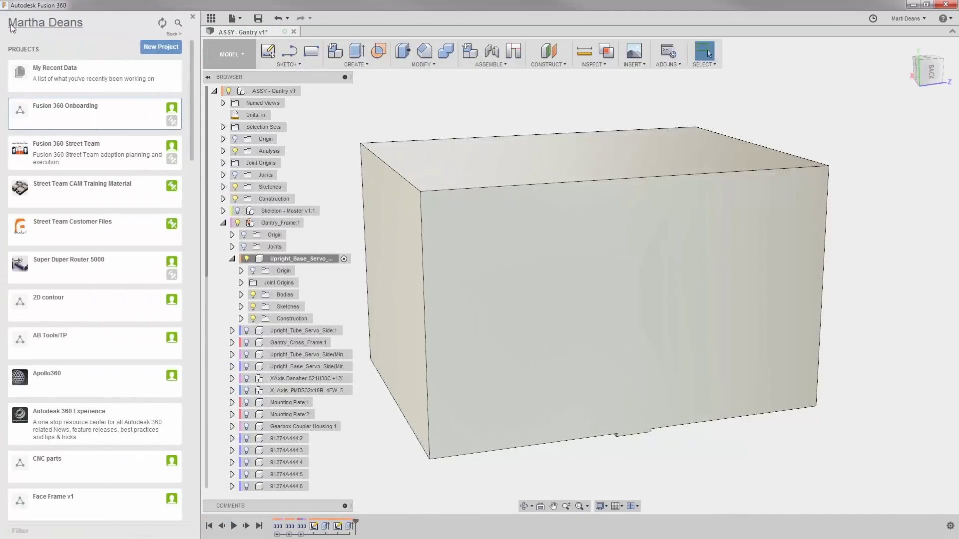
pyautogui.moveTo(193, 102); pyautogui.dragTo(201, 445)
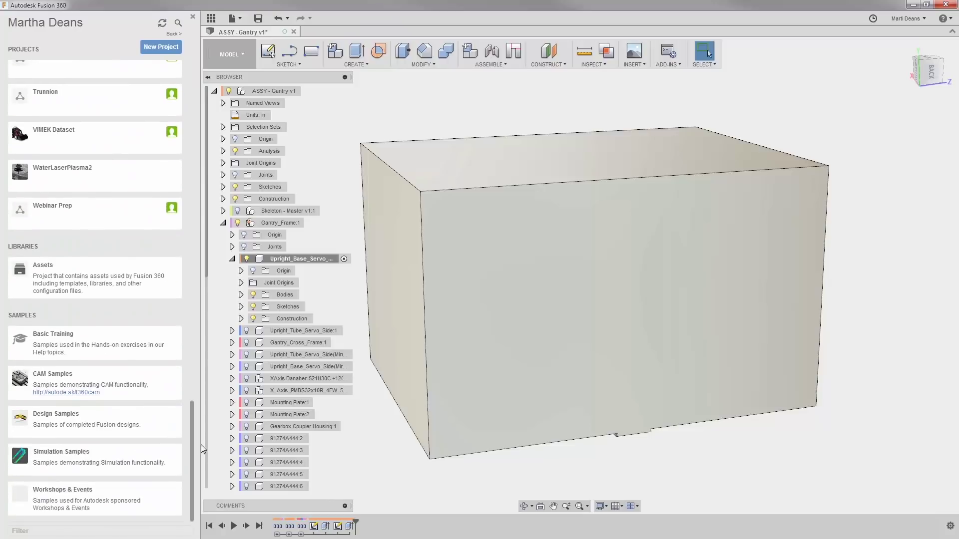
pyautogui.click(133, 394)
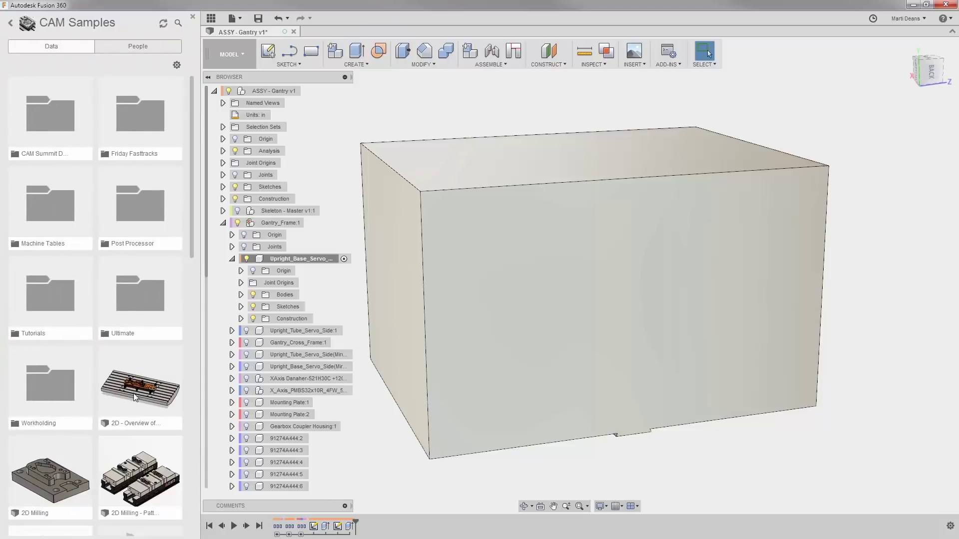
pyautogui.click(81, 387)
pyautogui.click(62, 319)
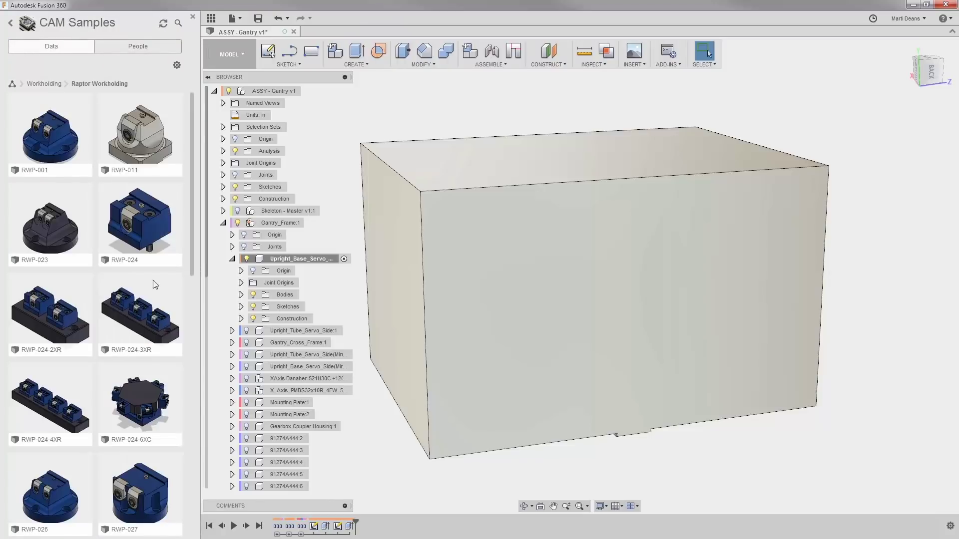
pyautogui.moveTo(193, 251); pyautogui.dragTo(201, 508)
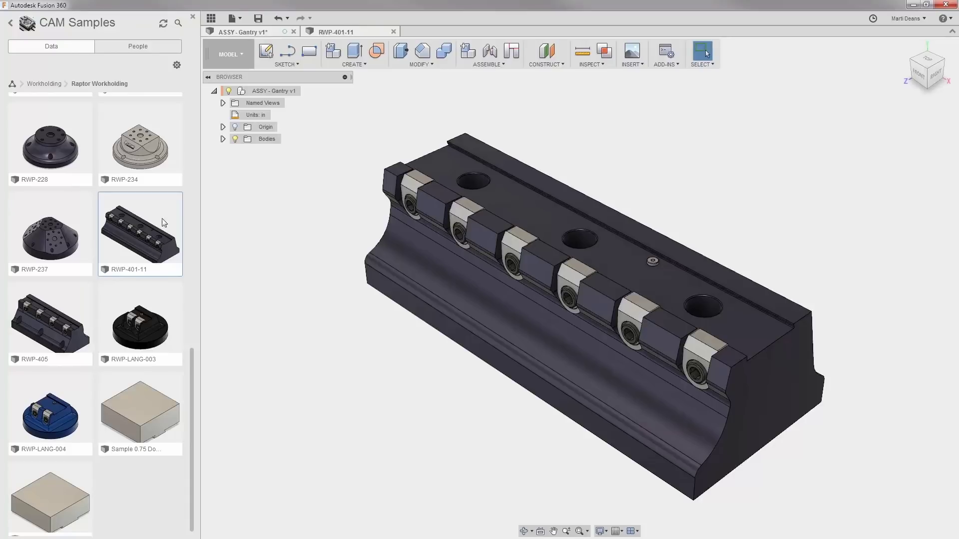
# - Save a copy of RWP-401-11 to the Fusion 360 Onboarding folder 03 Toolpath Programming > 3 + 2 > 1_Setup and close the sample
pyautogui.click(238, 19)
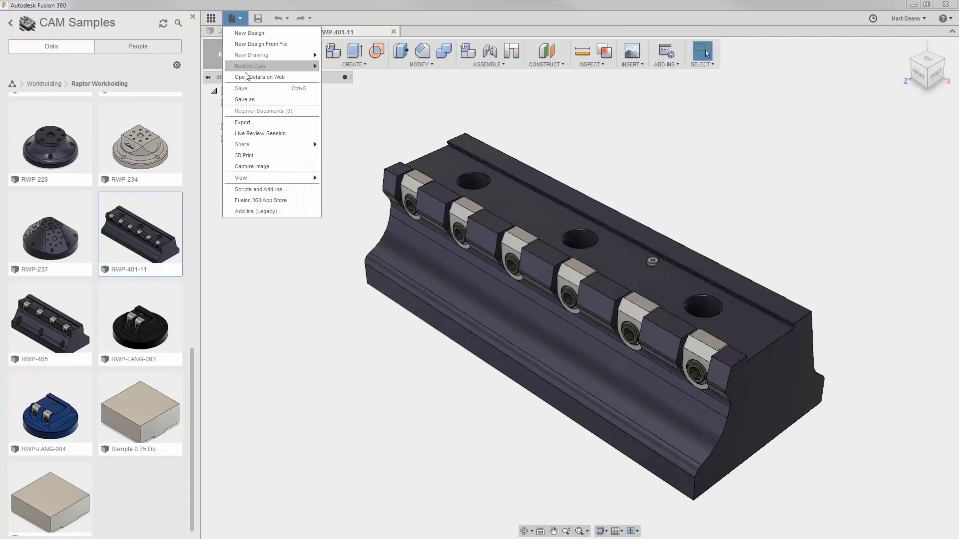
pyautogui.click(249, 99)
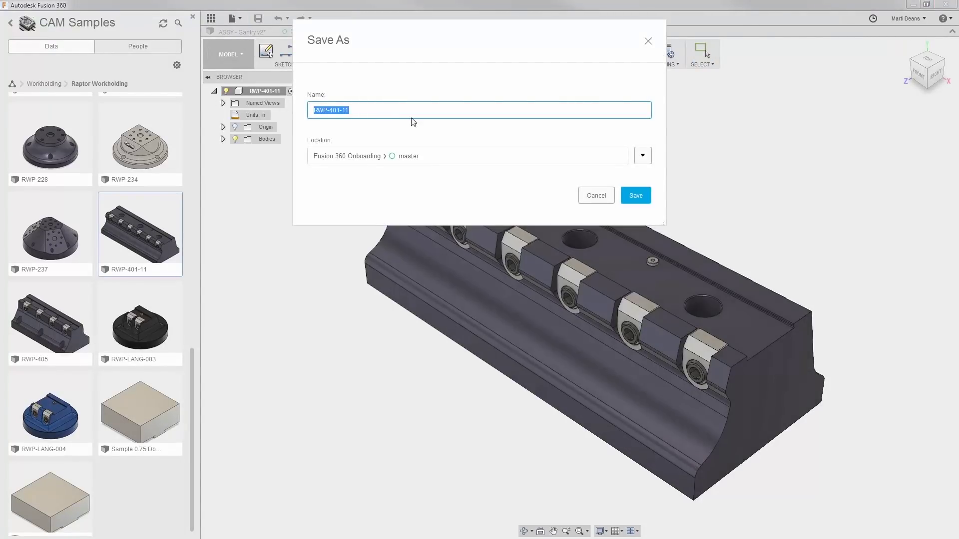
pyautogui.click(643, 155)
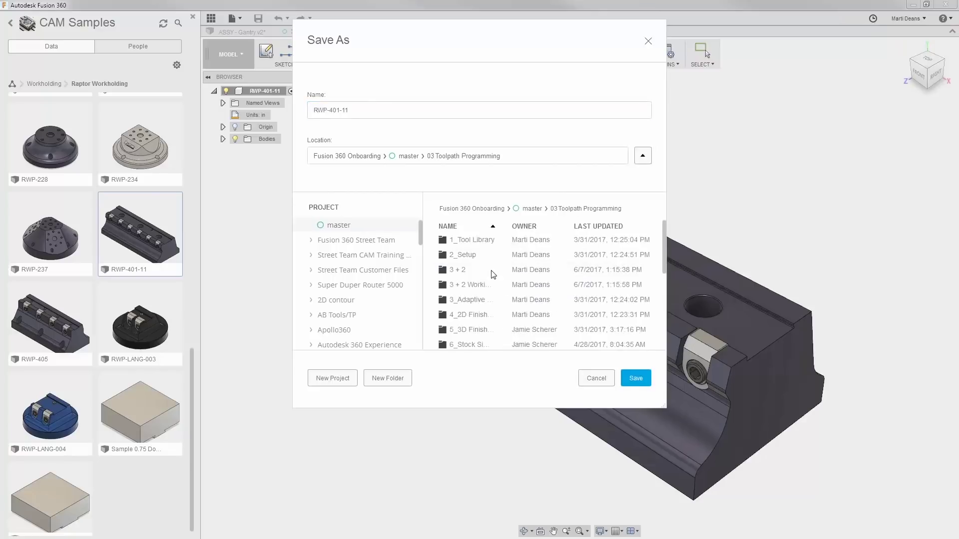
pyautogui.doubleClick(492, 272)
pyautogui.doubleClick(487, 243)
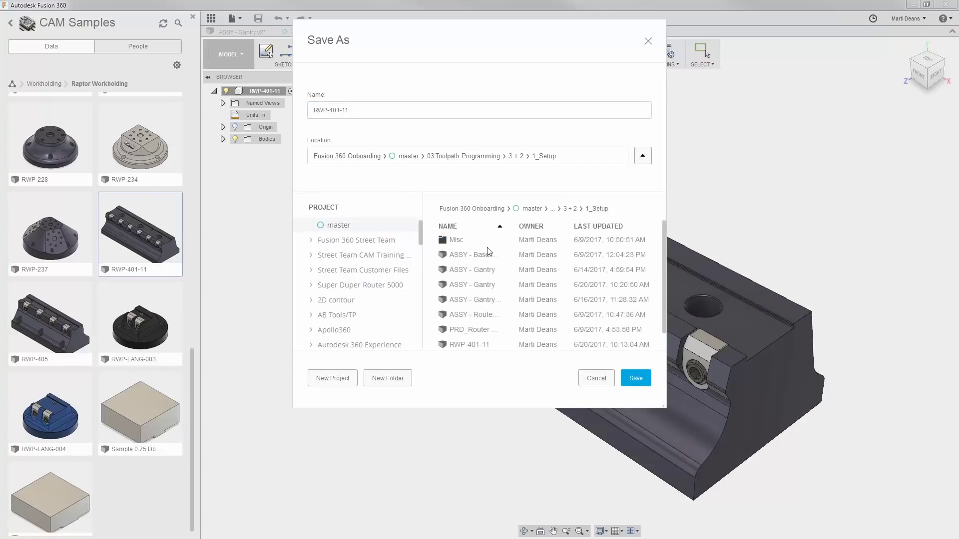
pyautogui.click(634, 378)
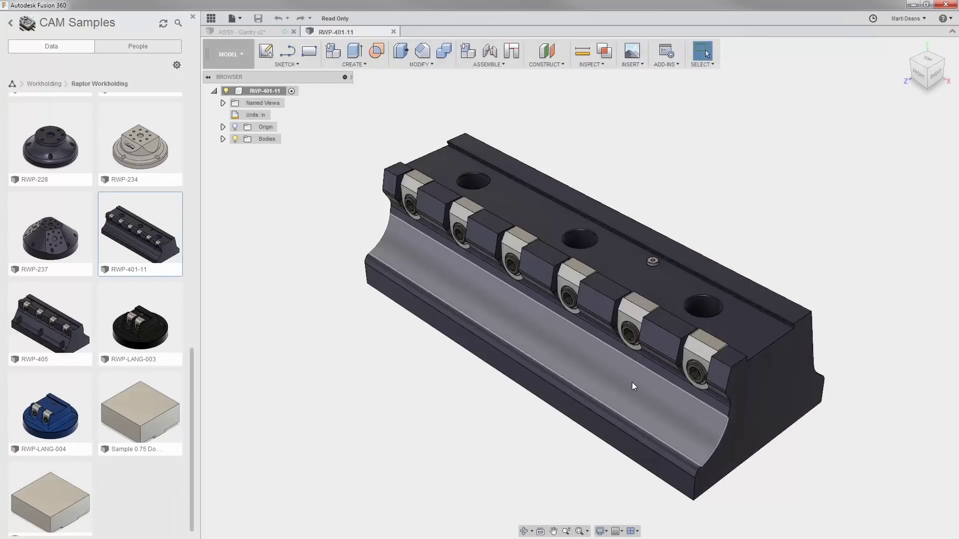
pyautogui.click(394, 31)
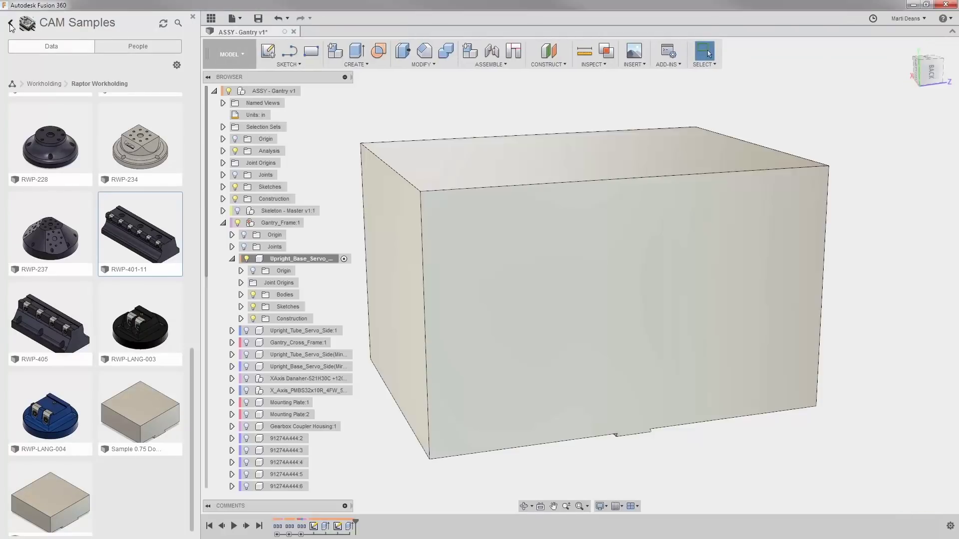
# - Insert RWP-401-11 from the Fusion 360 Onboarding project's 1_Setup folder into the gantry design without repositioning it
pyautogui.click(11, 24)
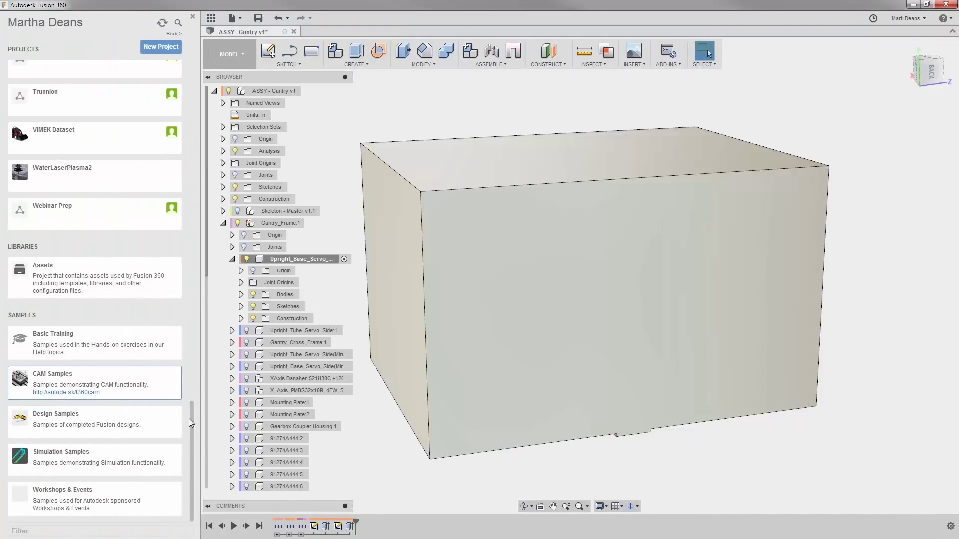
pyautogui.moveTo(191, 411); pyautogui.dragTo(190, 49)
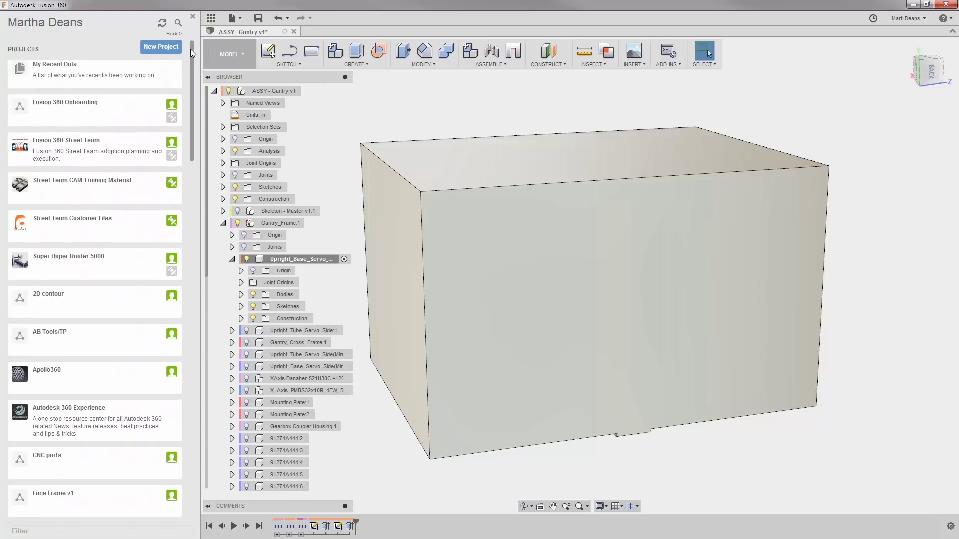
pyautogui.click(119, 114)
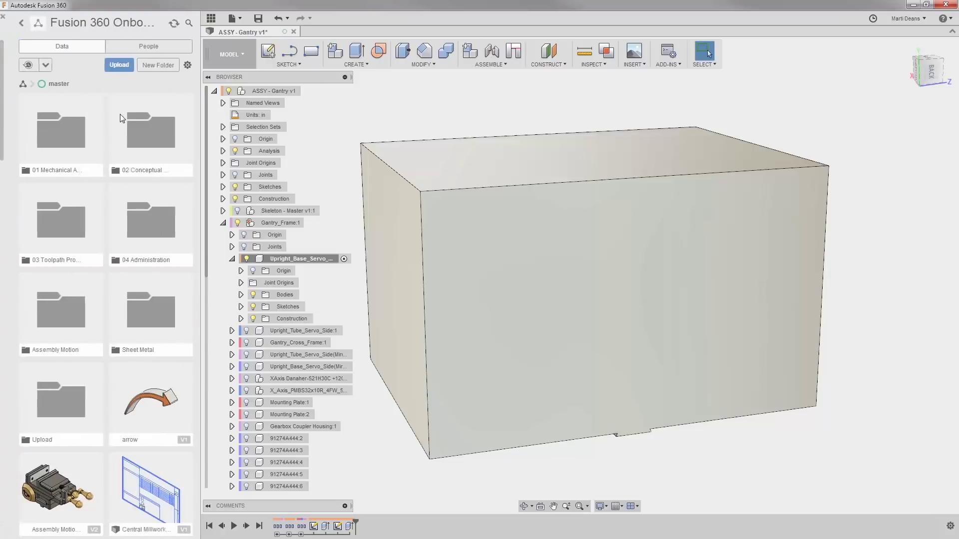
pyautogui.doubleClick(78, 197)
pyautogui.doubleClick(71, 212)
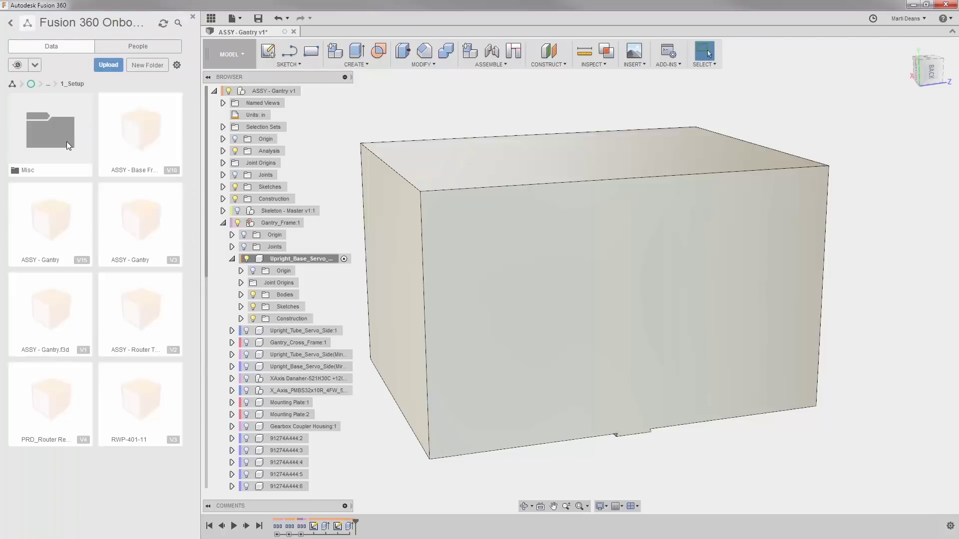
pyautogui.rightClick(138, 392)
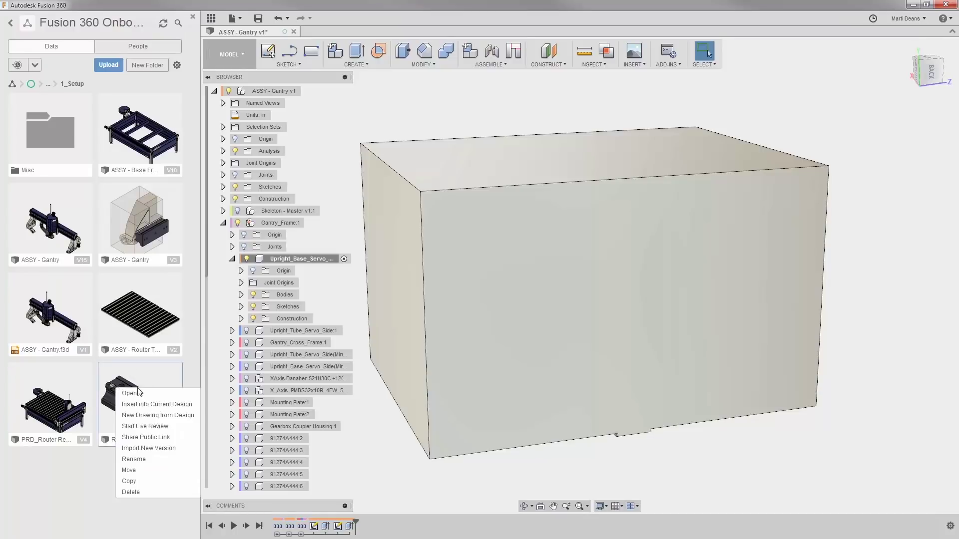
pyautogui.click(141, 407)
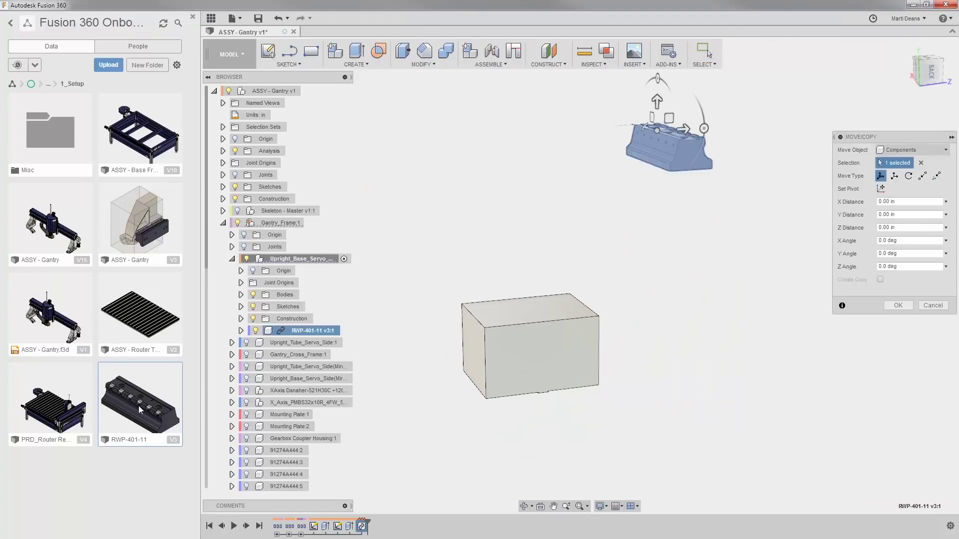
pyautogui.click(192, 17)
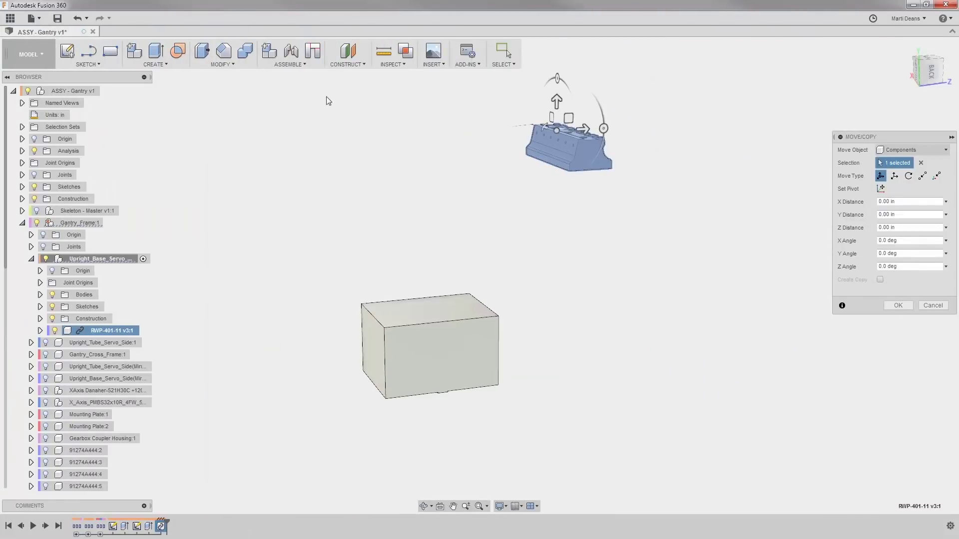
pyautogui.click(930, 307)
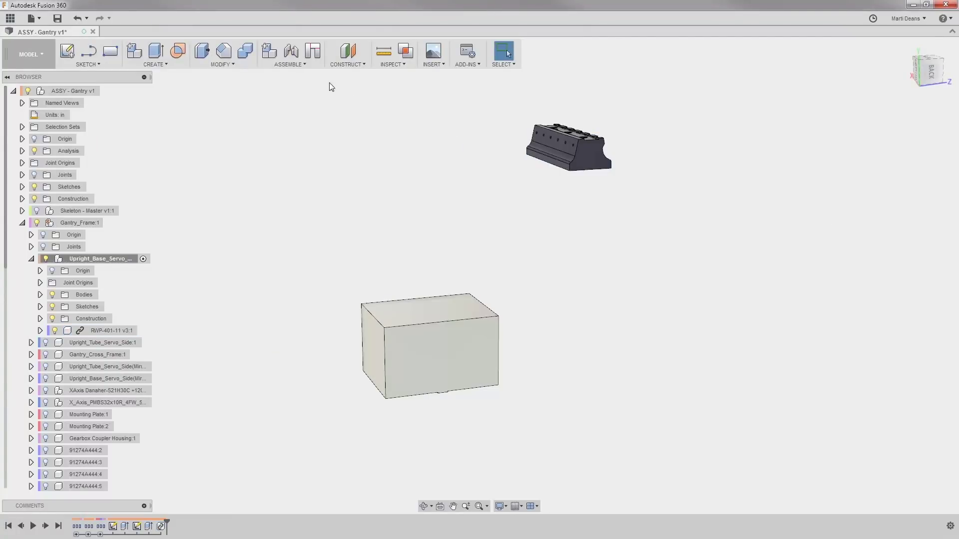
# - Create a rigid joint from the fixture's locating pin to the rounded end of the stock's locating slot, with a 180 deg angle
pyautogui.click(291, 52)
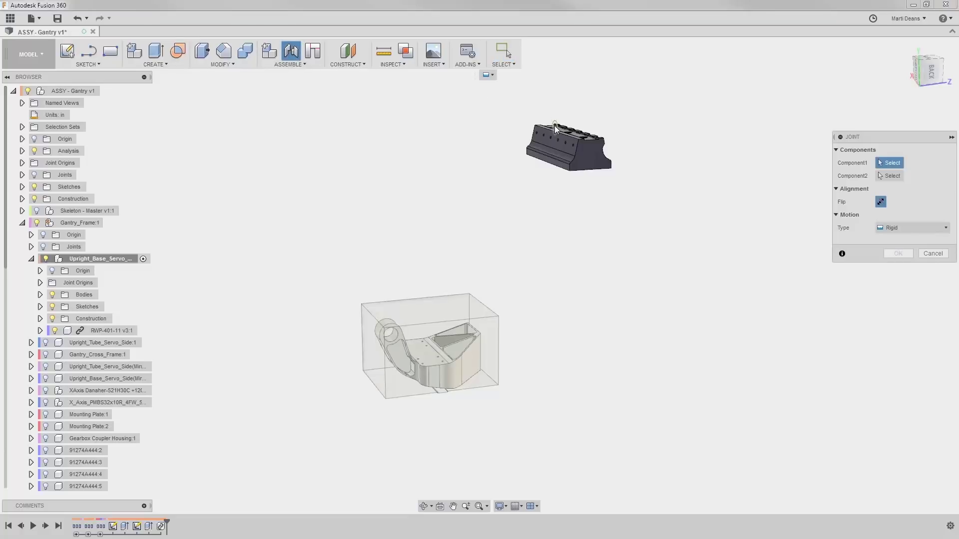
pyautogui.scroll(8, 556, 127)
pyautogui.scroll(3, 556, 127)
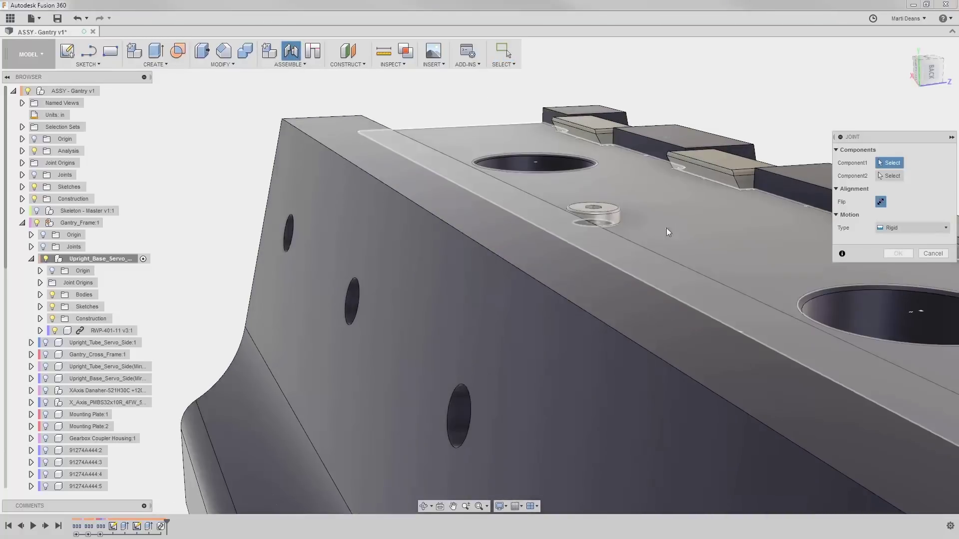
pyautogui.click(594, 226)
pyautogui.scroll(-10, 585, 353)
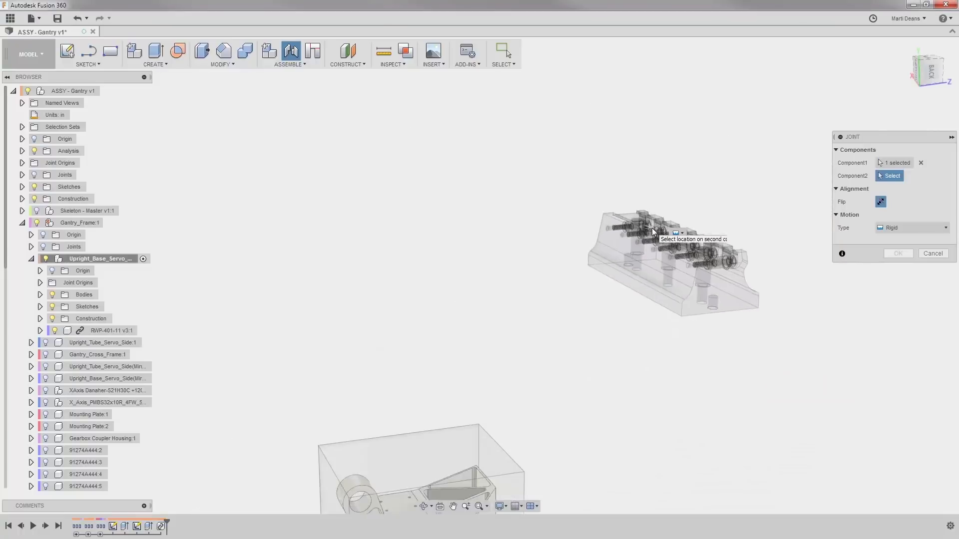
pyautogui.moveTo(584, 354); pyautogui.dragTo(608, 234, button='middle')
pyautogui.moveTo(544, 348)
pyautogui.keyDown('shift'); pyautogui.mouseDown(button='middle')
pyautogui.moveTo(539, 293)
pyautogui.moveTo(557, 106)
pyautogui.mouseUp(button='middle'); pyautogui.keyUp('shift')
pyautogui.scroll(5, 531, 330)
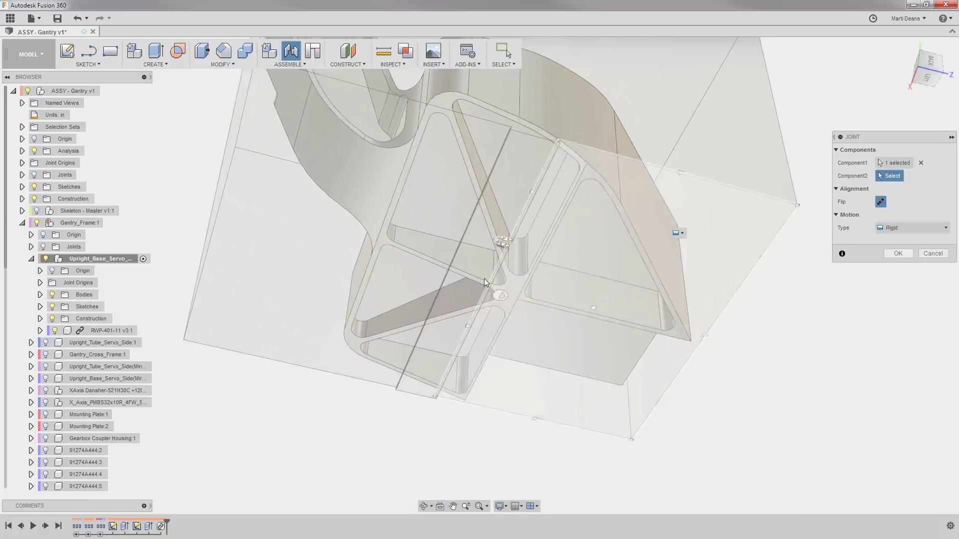
pyautogui.click(501, 243)
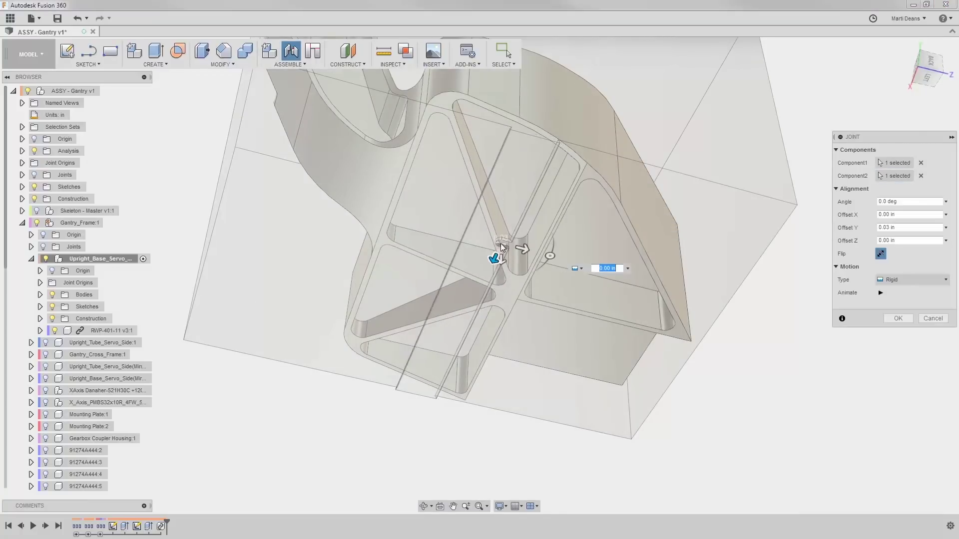
pyautogui.click(880, 201)
pyautogui.write('180')
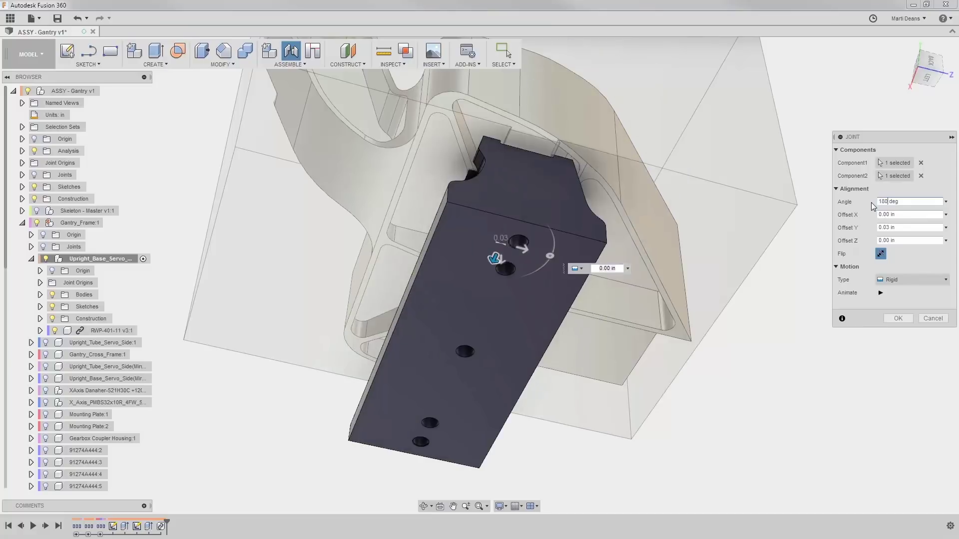
# - Restore the saved Create Sketch named view
pyautogui.click(22, 102)
pyautogui.click(63, 175)
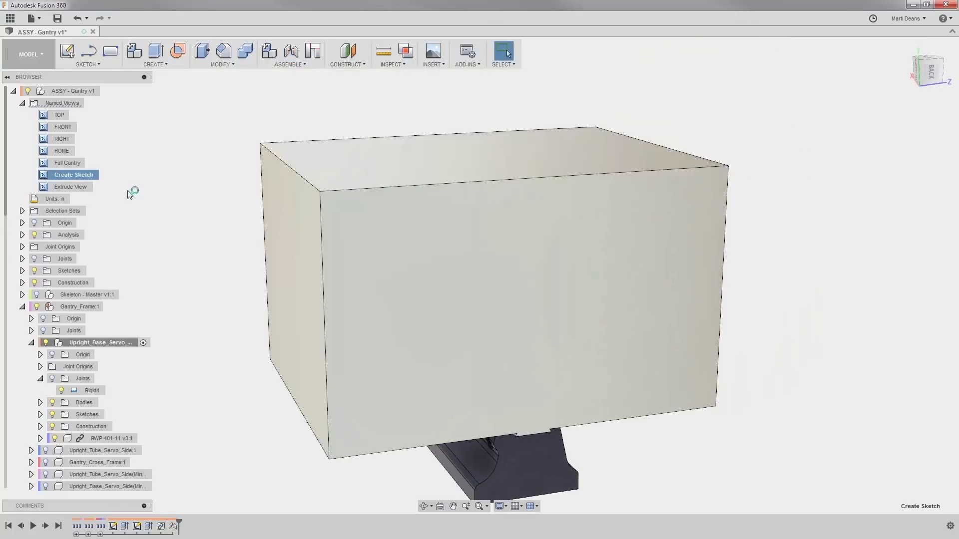
pyautogui.click(23, 104)
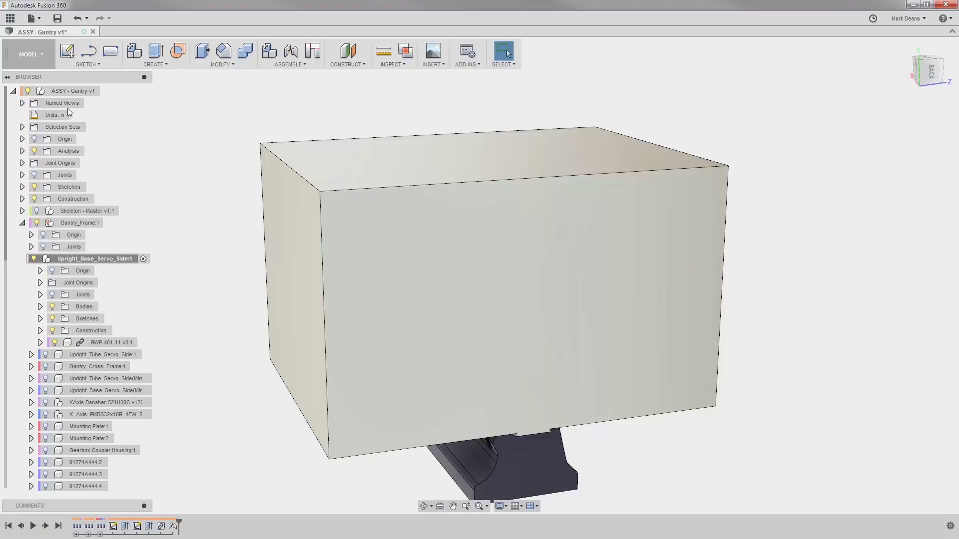
# - Switch to the CAM workspace and start a new setup with the Milling operation type
pyautogui.click(40, 58)
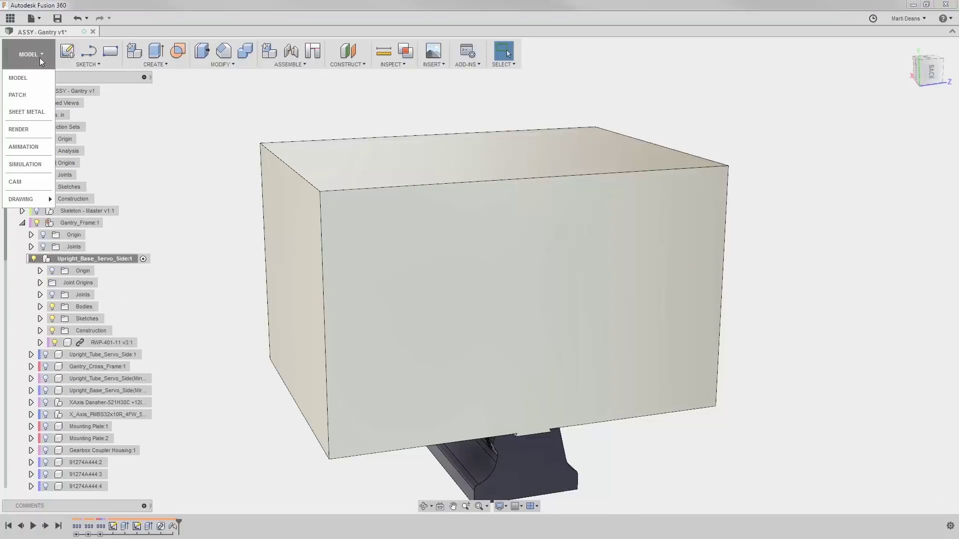
pyautogui.click(39, 180)
pyautogui.click(65, 52)
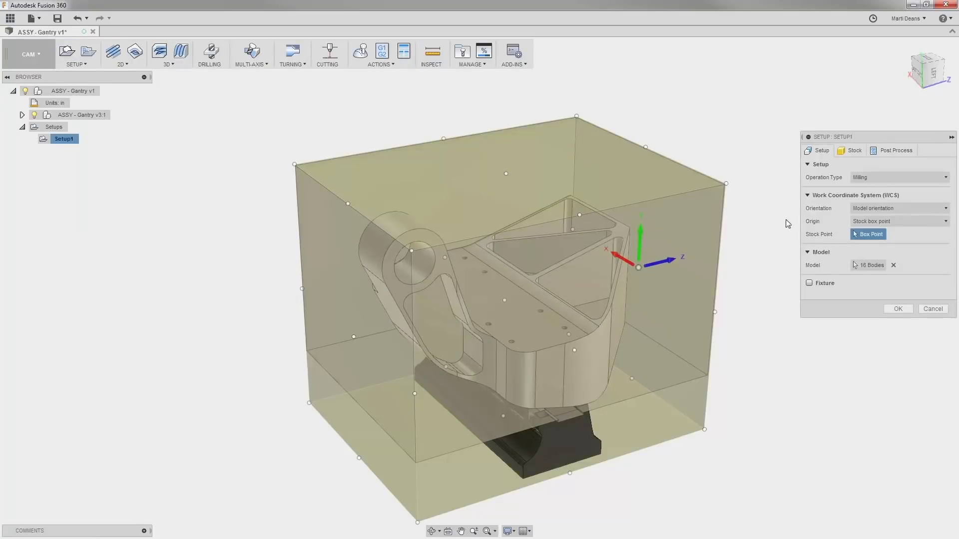
pyautogui.click(925, 178)
pyautogui.click(927, 178)
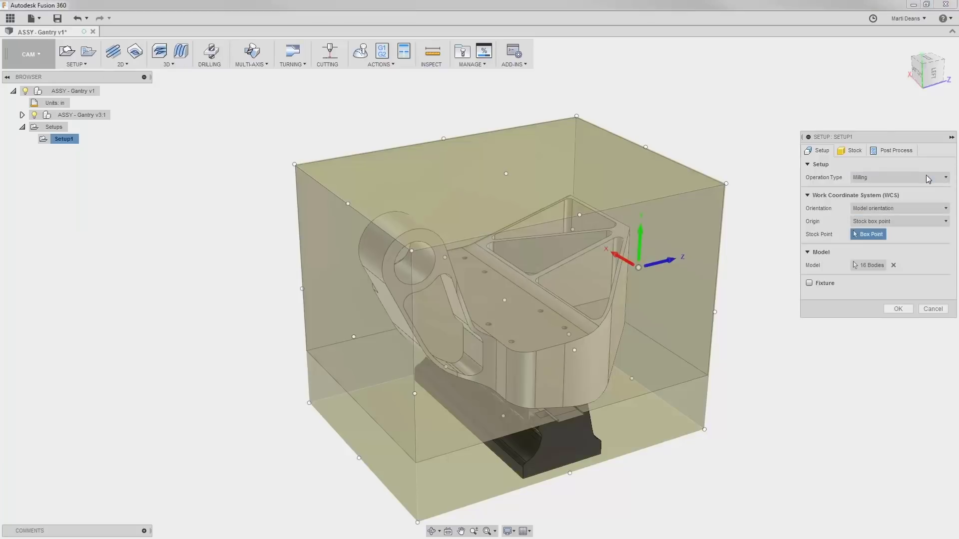
# - Hide the Upright_Base_Servo_Side bodies and orient the WCS by Z axis/plane and X axis, using the fixture's top face and short end edge
pyautogui.click(928, 210)
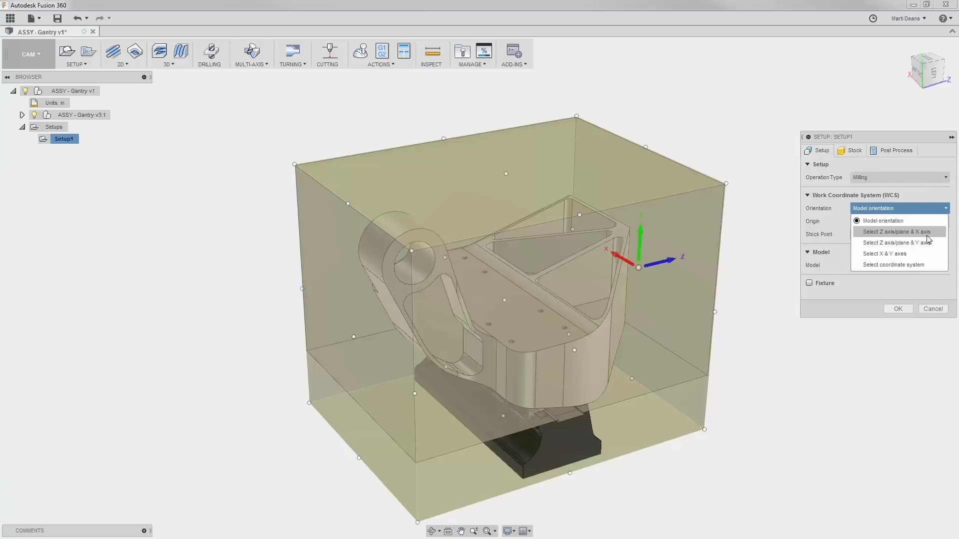
pyautogui.moveTo(928, 240)
pyautogui.click(896, 232)
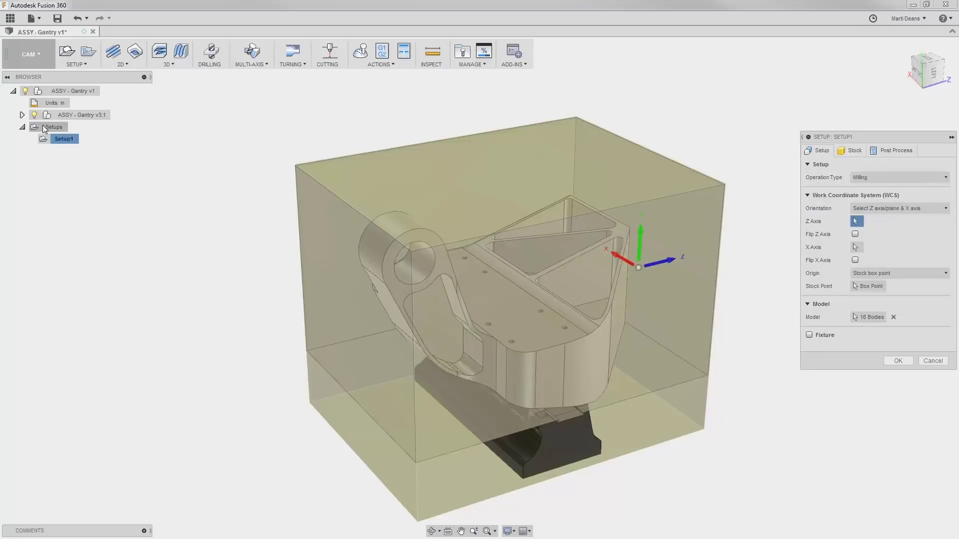
pyautogui.click(22, 115)
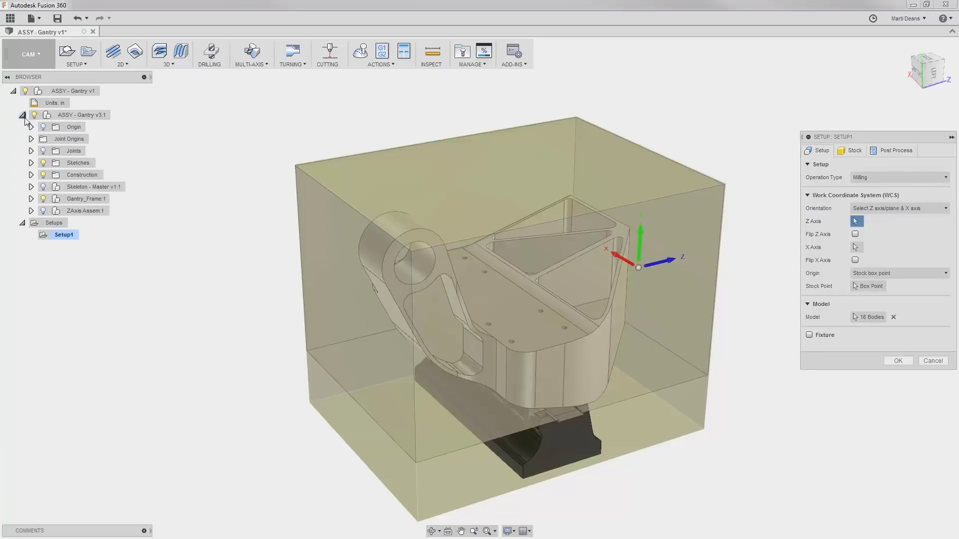
pyautogui.click(31, 199)
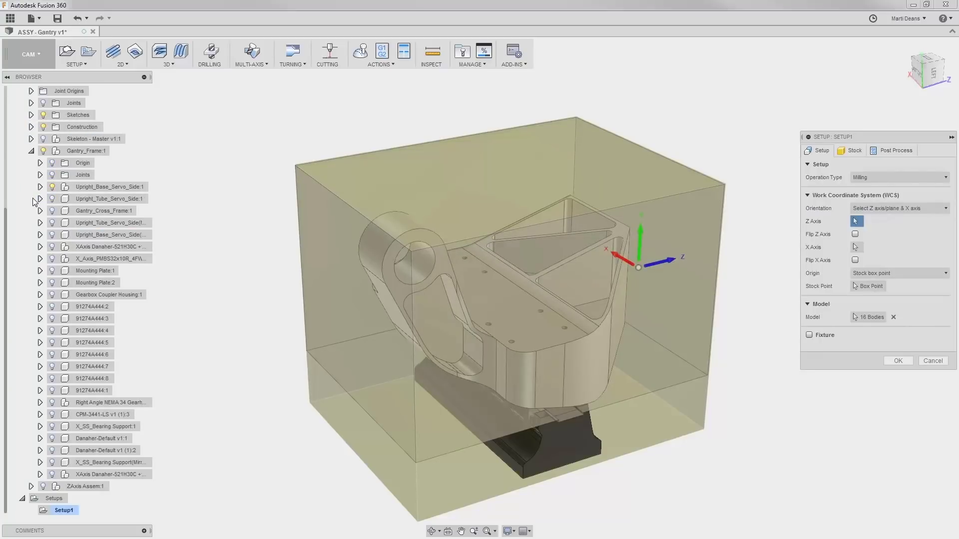
pyautogui.click(40, 186)
pyautogui.click(61, 235)
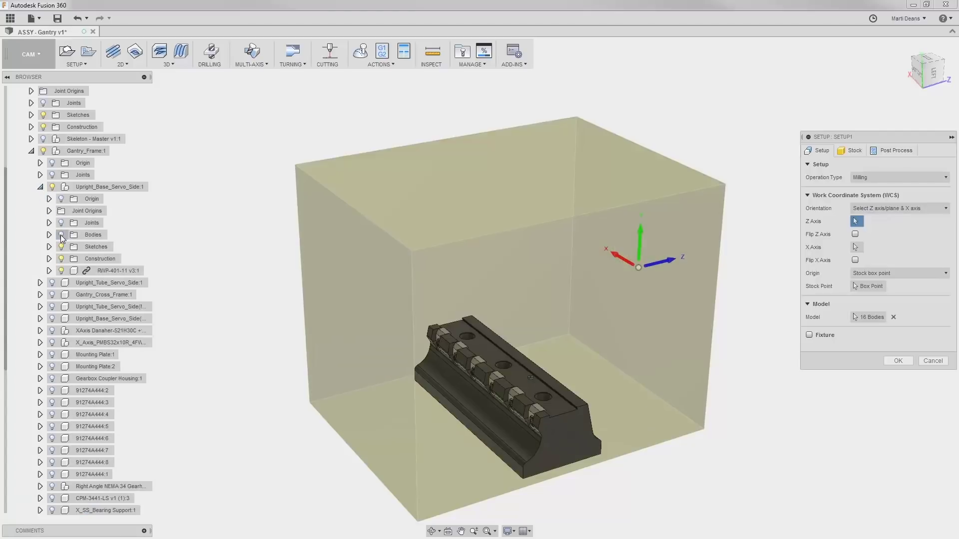
pyautogui.click(492, 360)
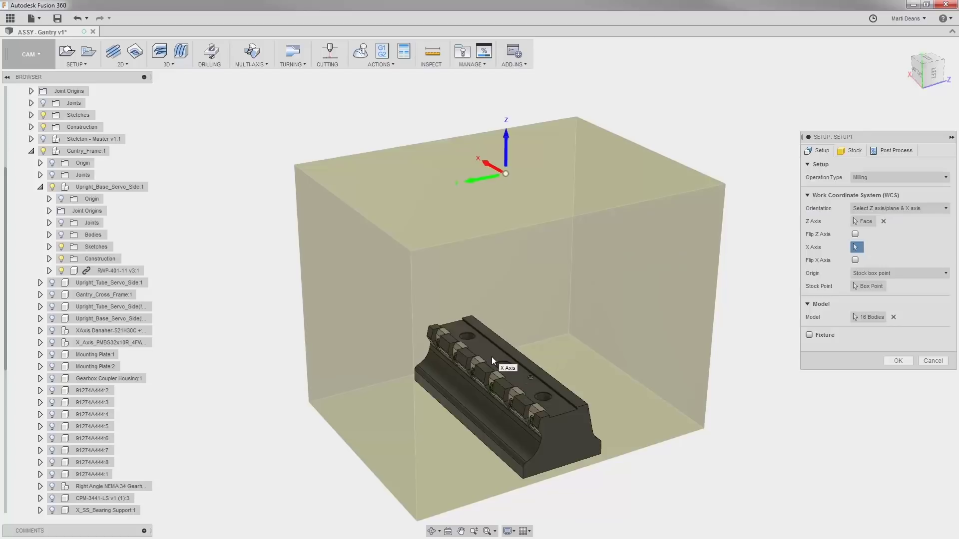
pyautogui.click(562, 416)
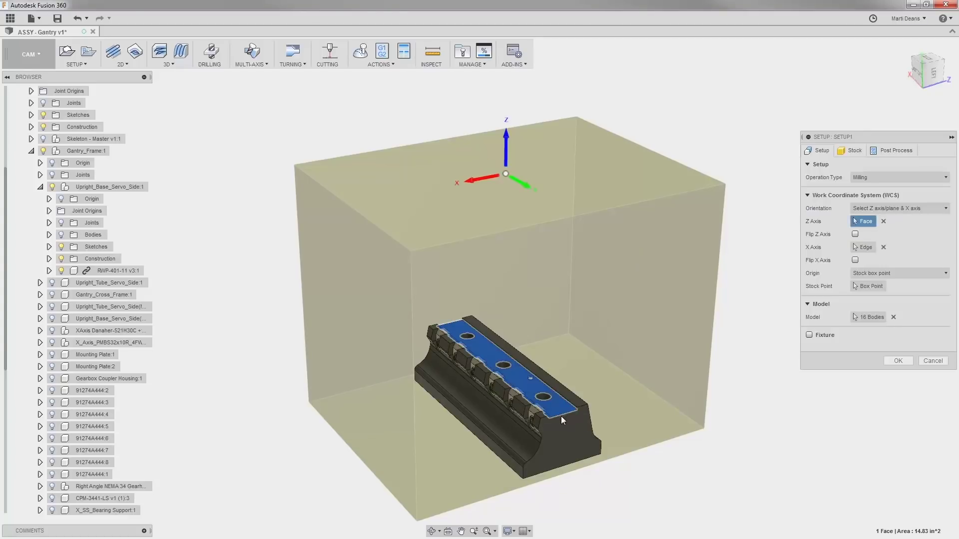
# - Set the WCS origin to a selected point at the centre of the middle hole on the fixture's top face
pyautogui.click(899, 276)
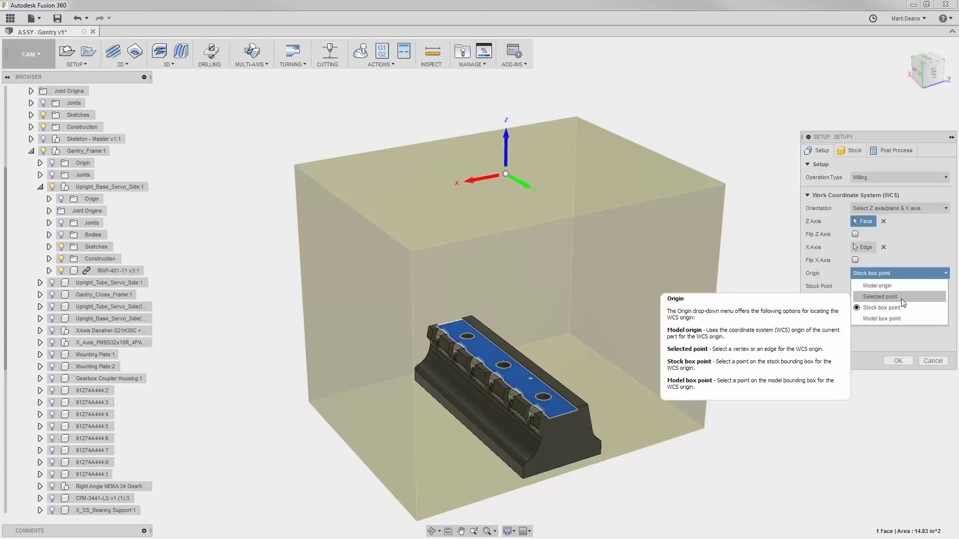
pyautogui.click(894, 297)
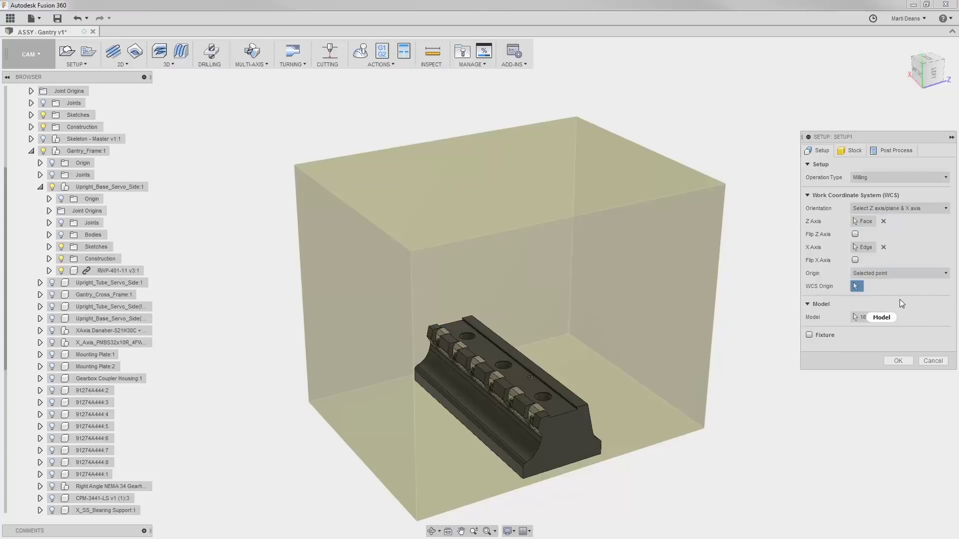
pyautogui.click(509, 371)
pyautogui.scroll(1, 508, 372)
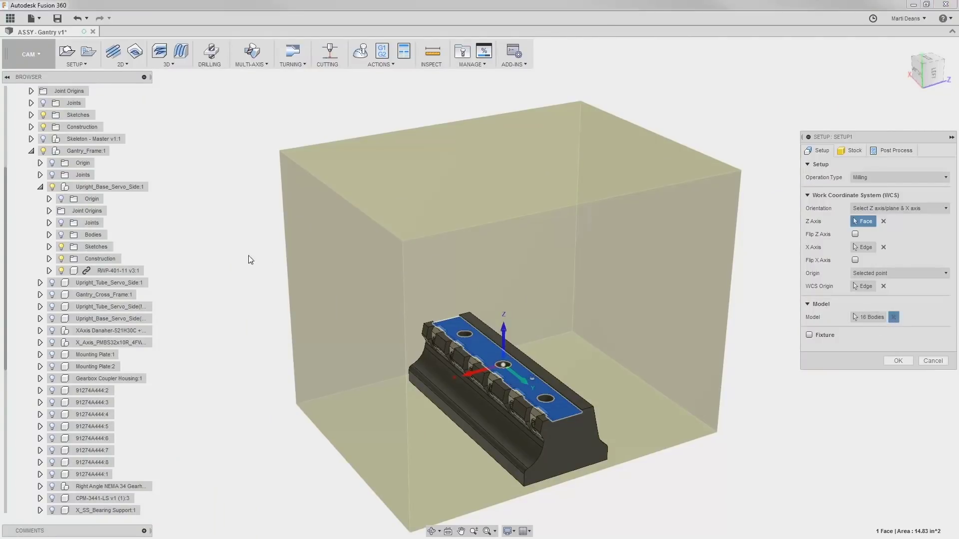
# - Show the Upright_Base_Servo_Side bodies again and replace the setup's model selection with Body1 only
pyautogui.click(61, 235)
pyautogui.click(50, 235)
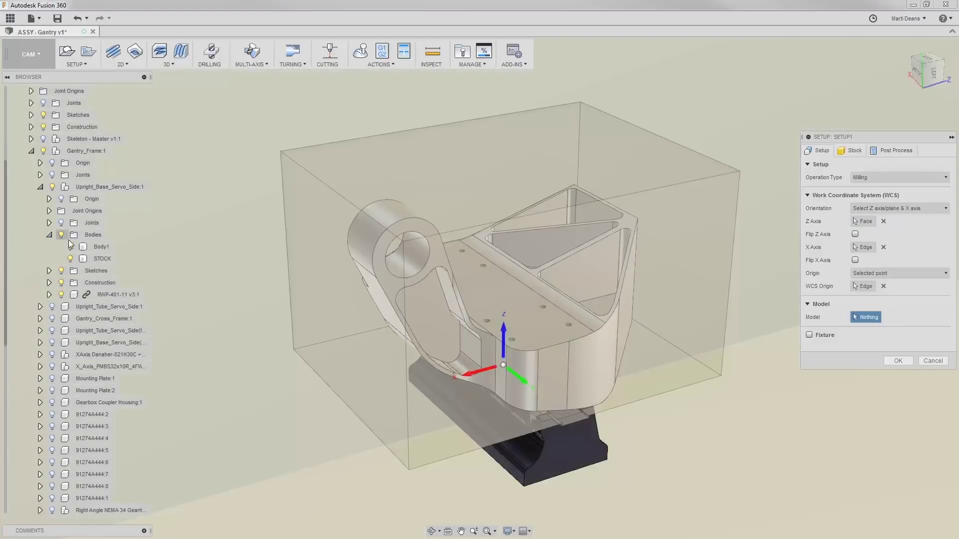
pyautogui.click(70, 246)
pyautogui.click(94, 245)
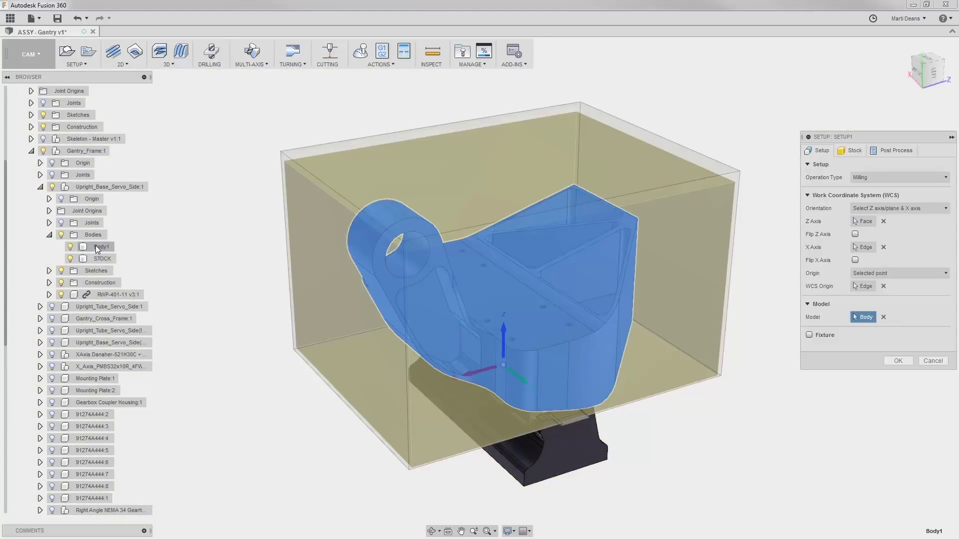
pyautogui.click(50, 234)
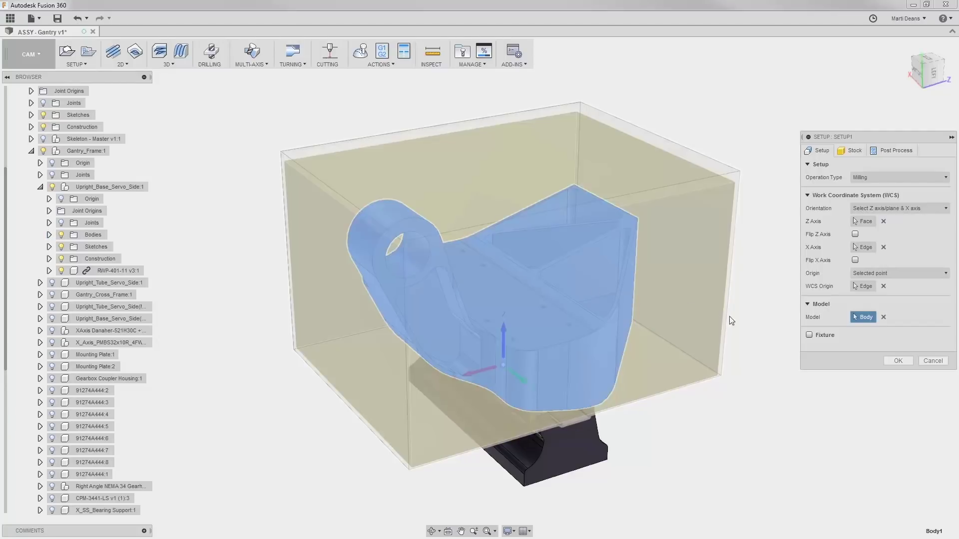
# - Enable the Fixture option and assign all RWP-401-11 bodies to it: Main Body, Locating Pin, Talons 1–6 and Screws 1–6
pyautogui.click(809, 335)
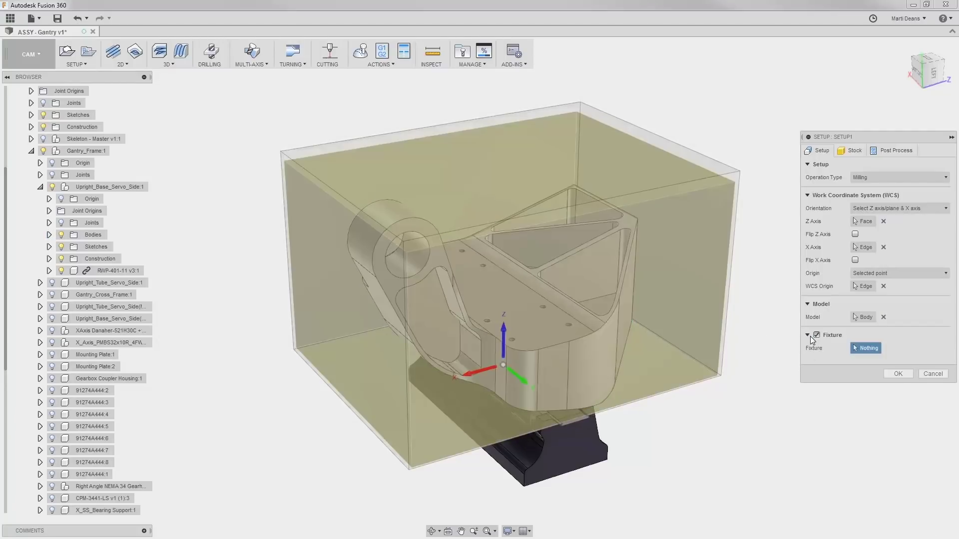
pyautogui.click(580, 439)
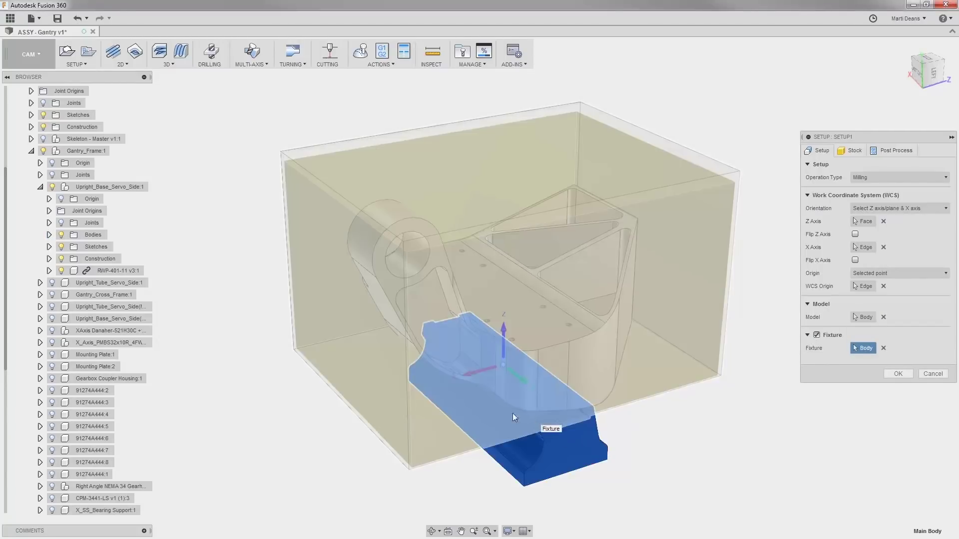
pyautogui.click(49, 270)
pyautogui.click(58, 295)
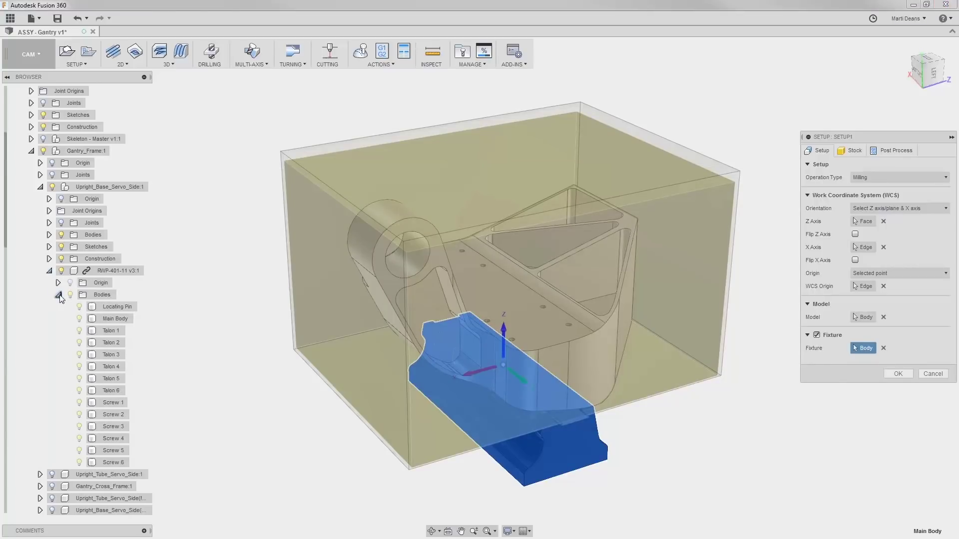
pyautogui.click(110, 309)
pyautogui.click(110, 333)
pyautogui.click(111, 344)
pyautogui.click(112, 356)
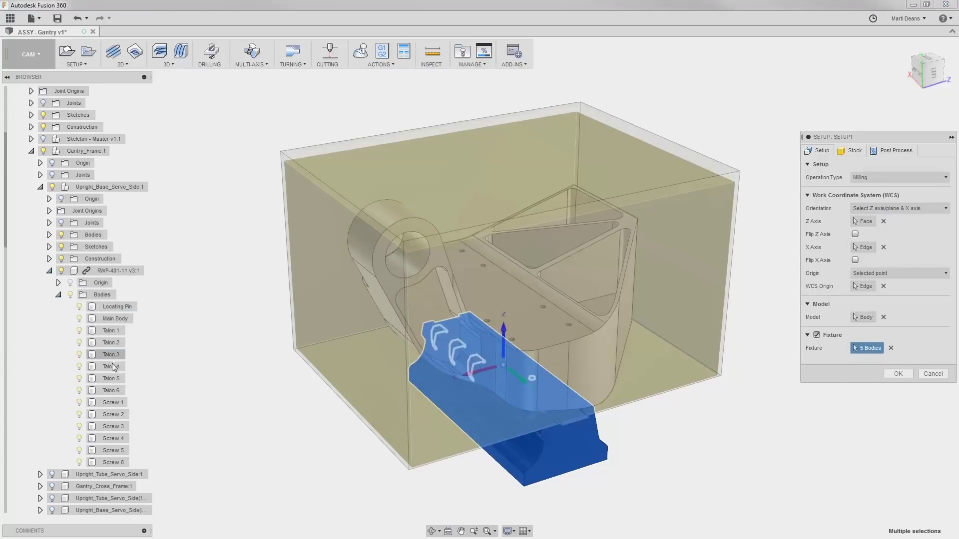
pyautogui.click(112, 368)
pyautogui.click(112, 379)
pyautogui.click(112, 389)
pyautogui.click(113, 403)
pyautogui.moveTo(115, 415); pyautogui.dragTo(118, 457)
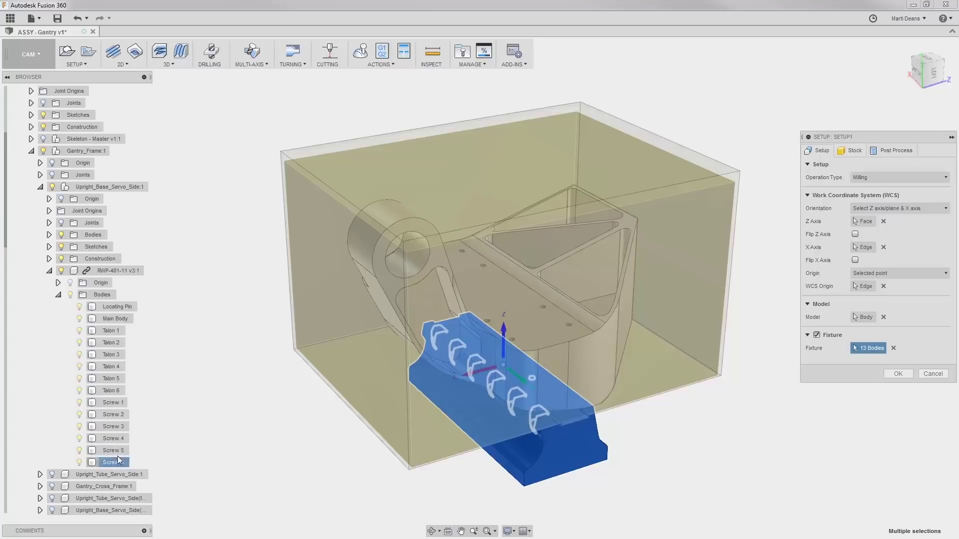
pyautogui.click(49, 270)
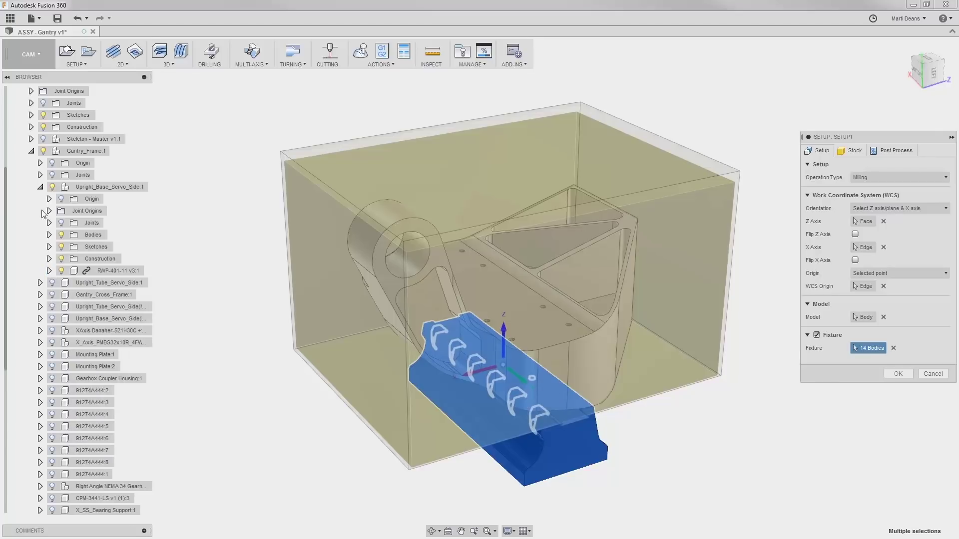
pyautogui.click(40, 187)
pyautogui.click(31, 151)
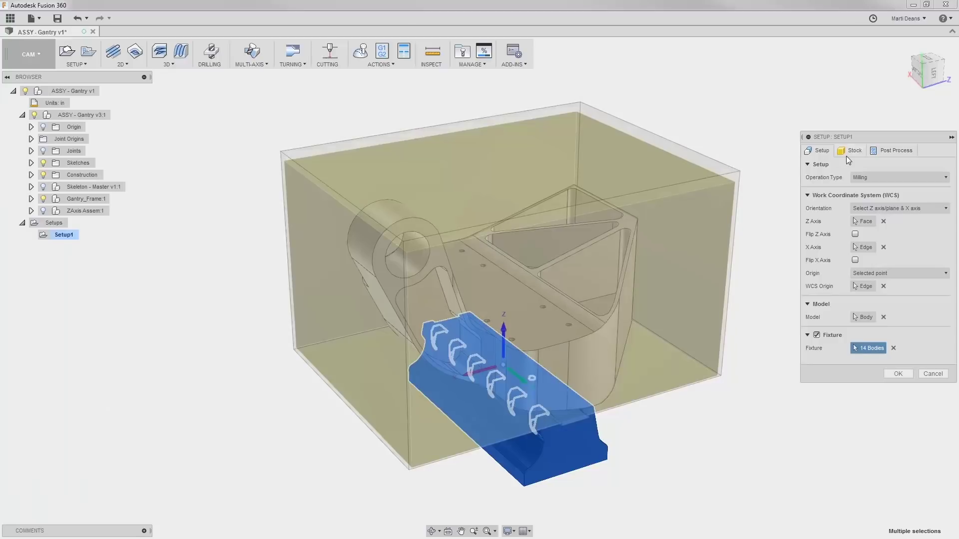
# - Define the setup's stock with the From solid mode, using the STOCK body around the upright
pyautogui.click(849, 151)
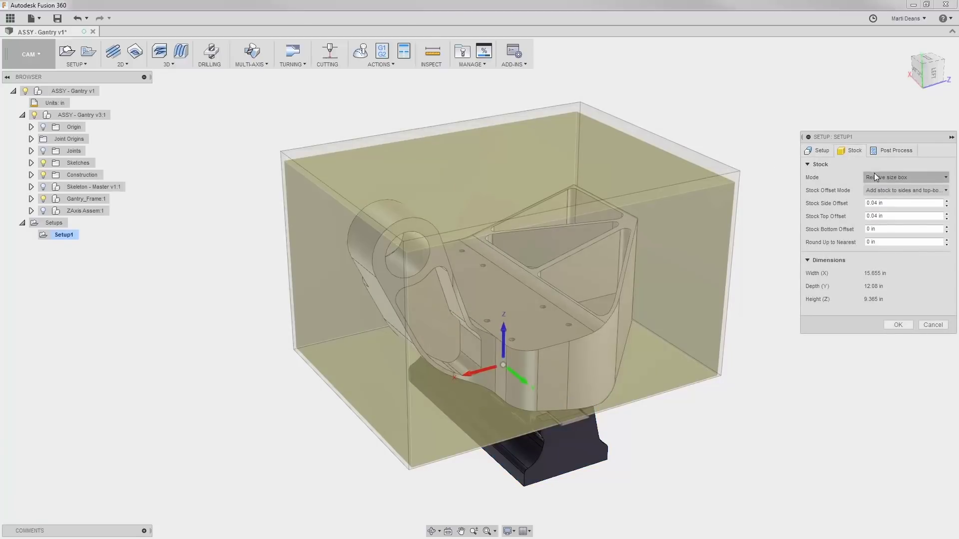
pyautogui.click(894, 177)
pyautogui.click(888, 255)
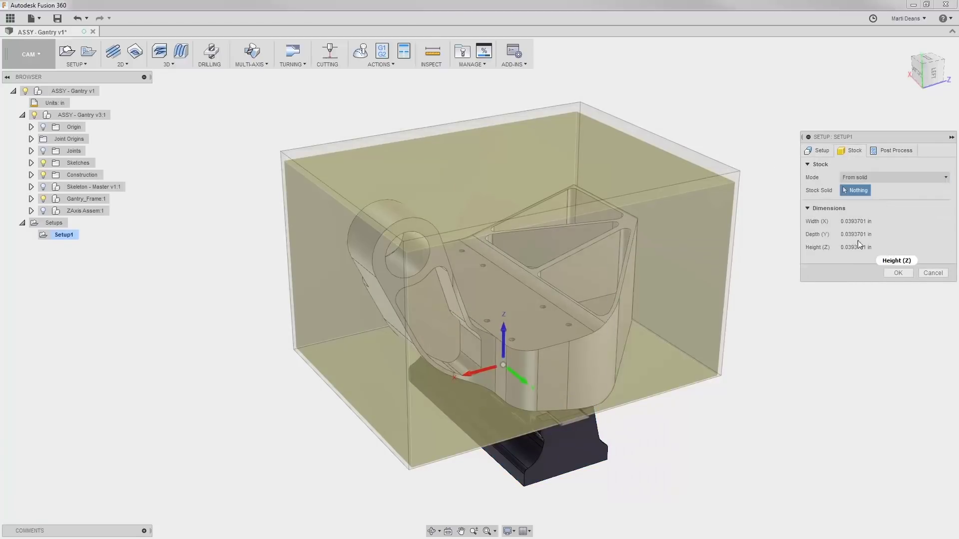
pyautogui.click(729, 185)
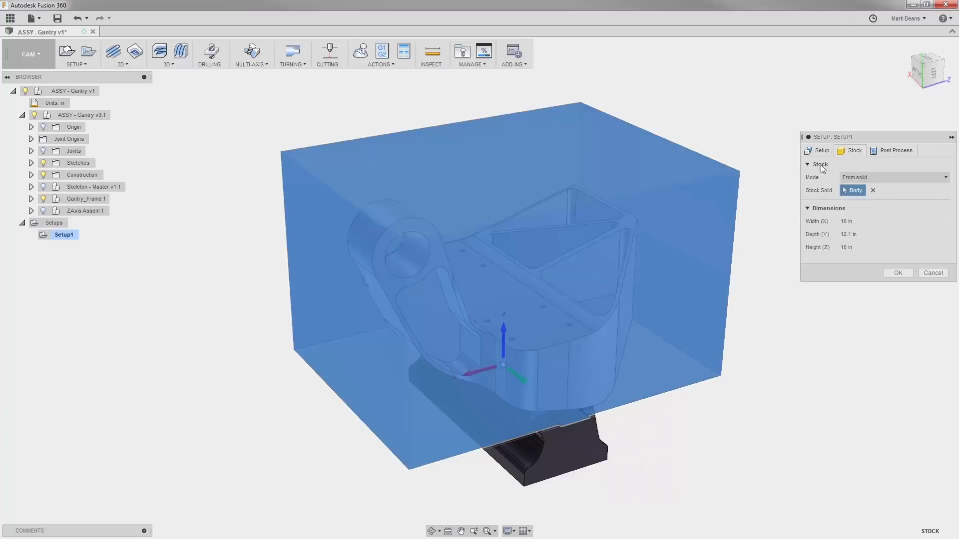
# - Raise the machine WCS offset by one increment in the post-processing settings and finish the setup
pyautogui.click(884, 153)
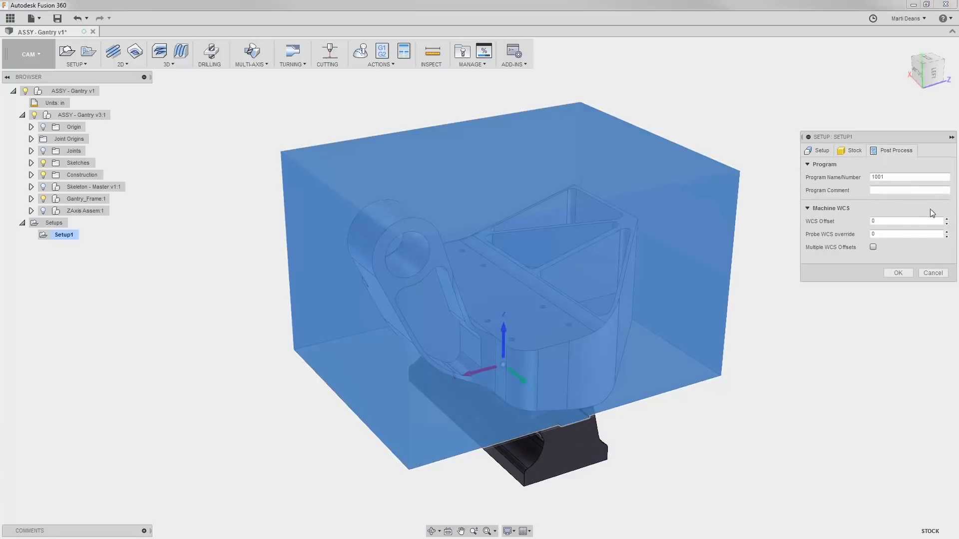
pyautogui.click(947, 219)
pyautogui.click(909, 272)
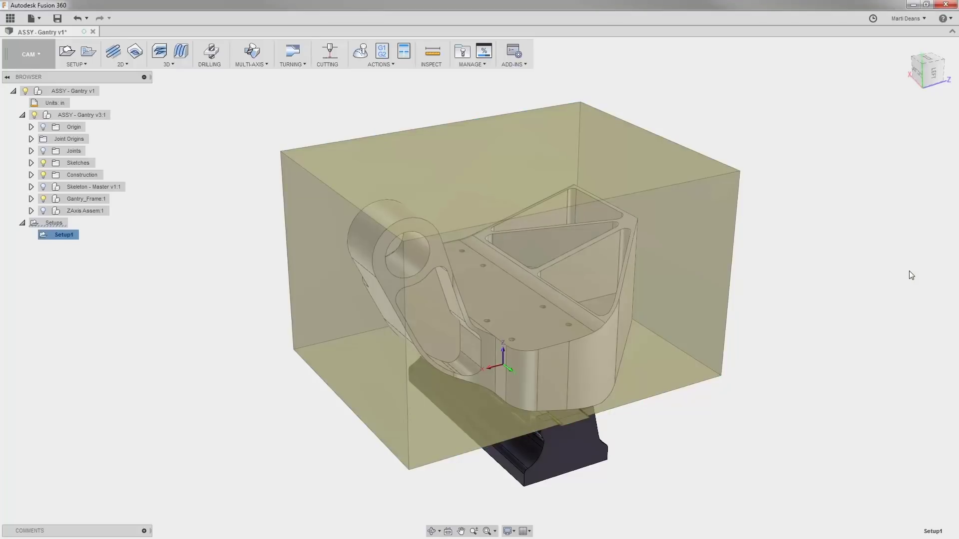